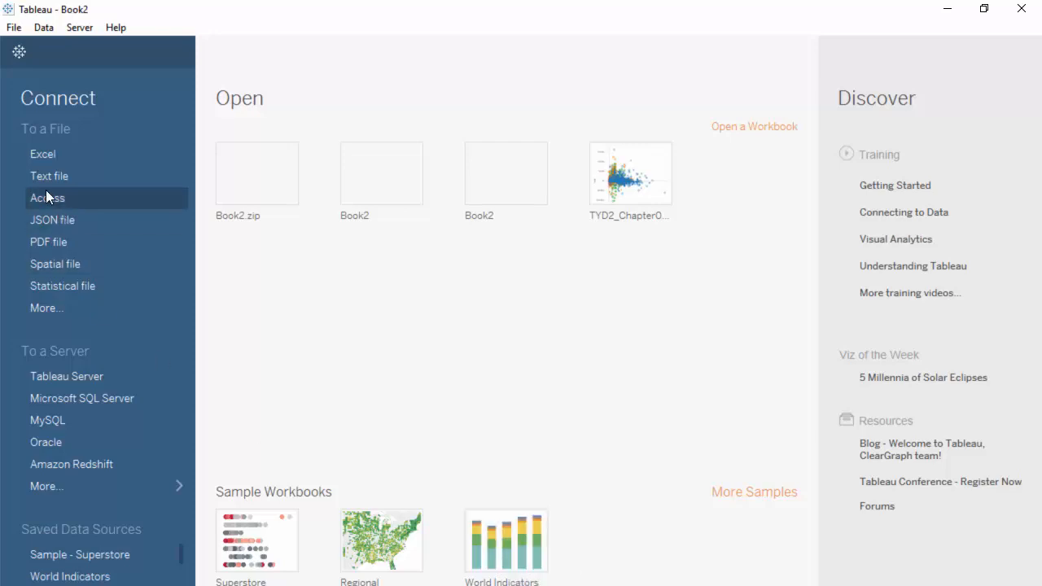
Step: Connect to the Excel workbook Broken Superstore.xlsx from the MGT4260 > TYD_Ch02 folder
{"action": "left_click", "coordinate": [51, 160]}
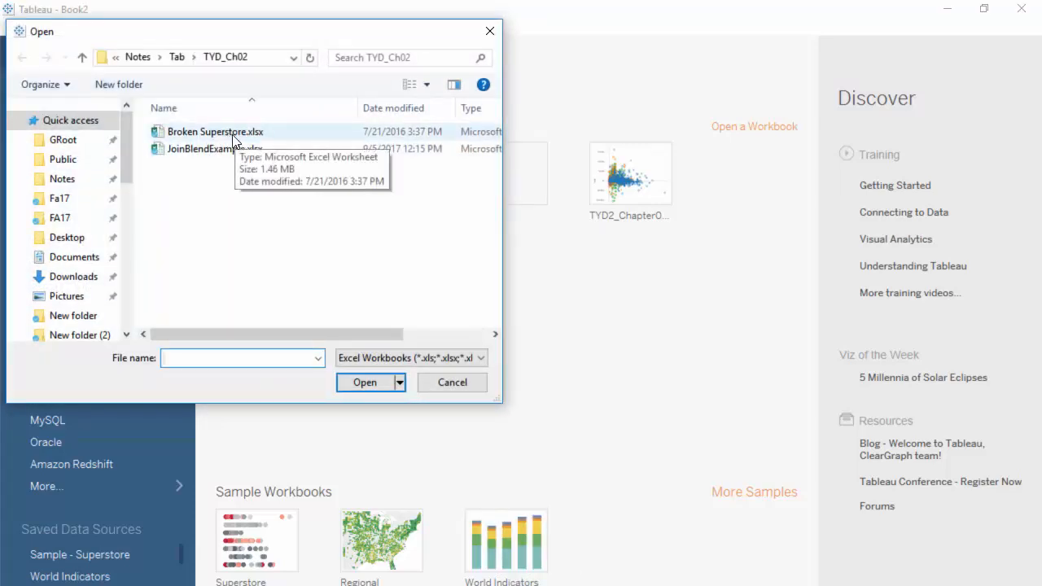
{"action": "left_click_drag", "start_coordinate": [125, 175], "coordinate": [123, 245]}
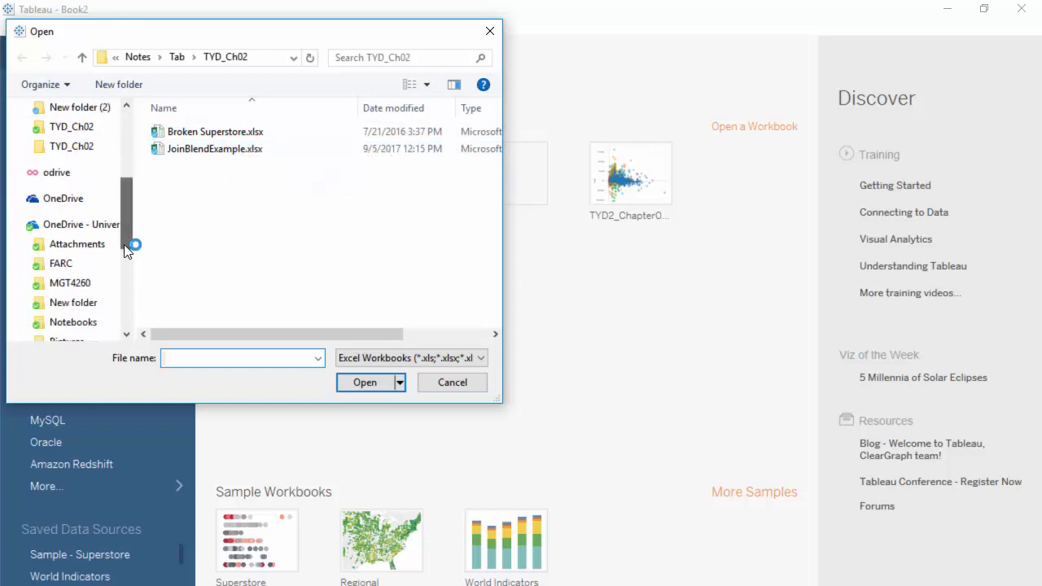
{"action": "left_click", "coordinate": [80, 284]}
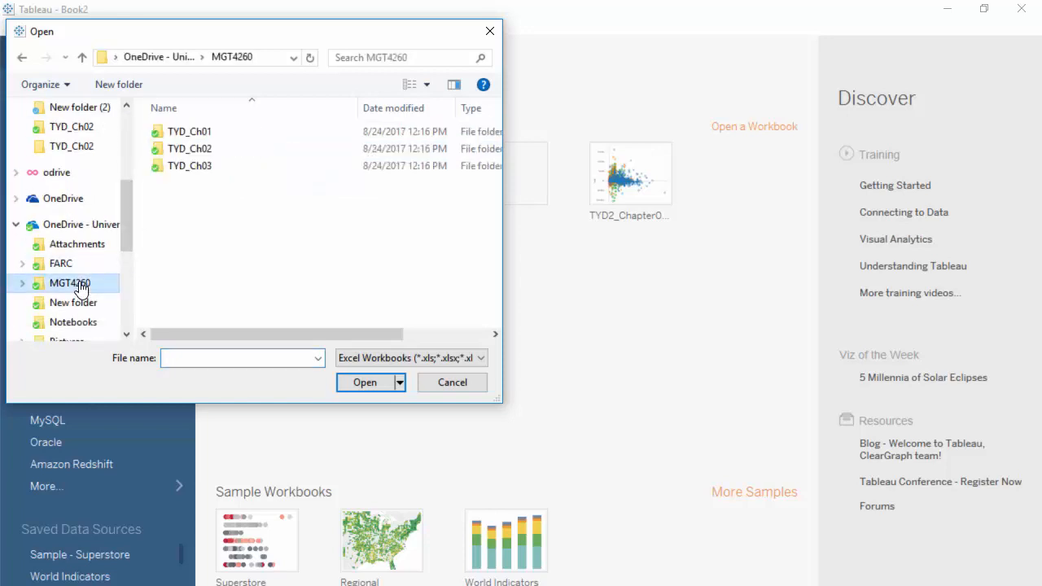
{"action": "double_click", "coordinate": [218, 150]}
{"action": "left_click", "coordinate": [256, 131]}
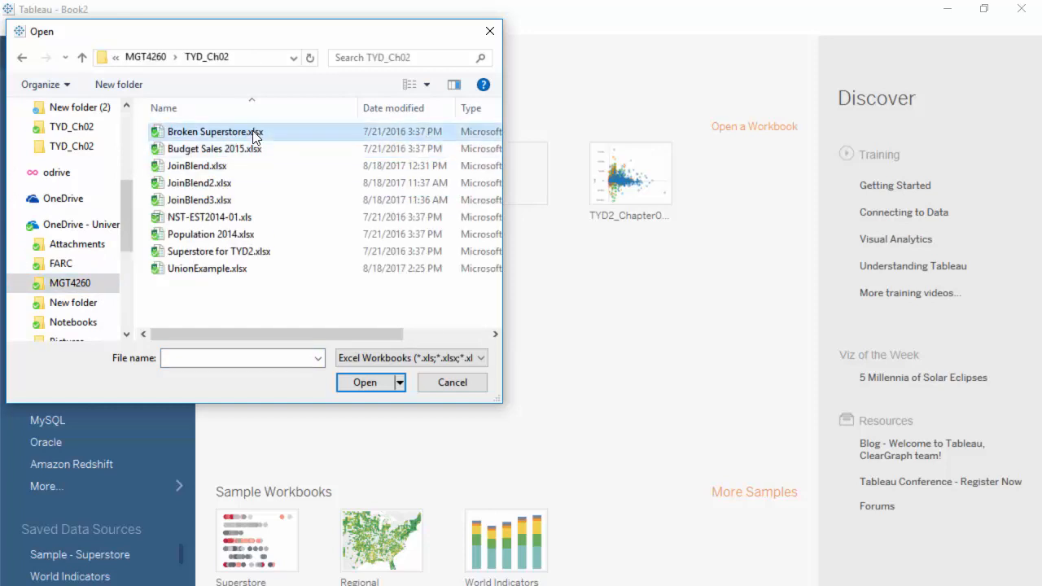
{"action": "left_click", "coordinate": [368, 387]}
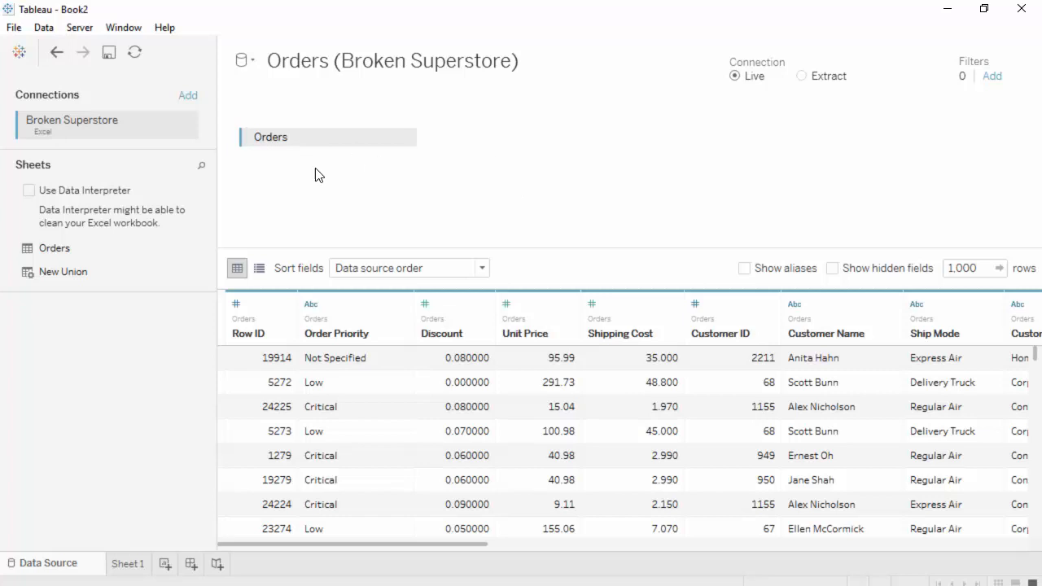
Step: Add the Excel workbook Population 2014.xlsx as a second, separate data source and look over its rows
{"action": "left_click", "coordinate": [19, 52]}
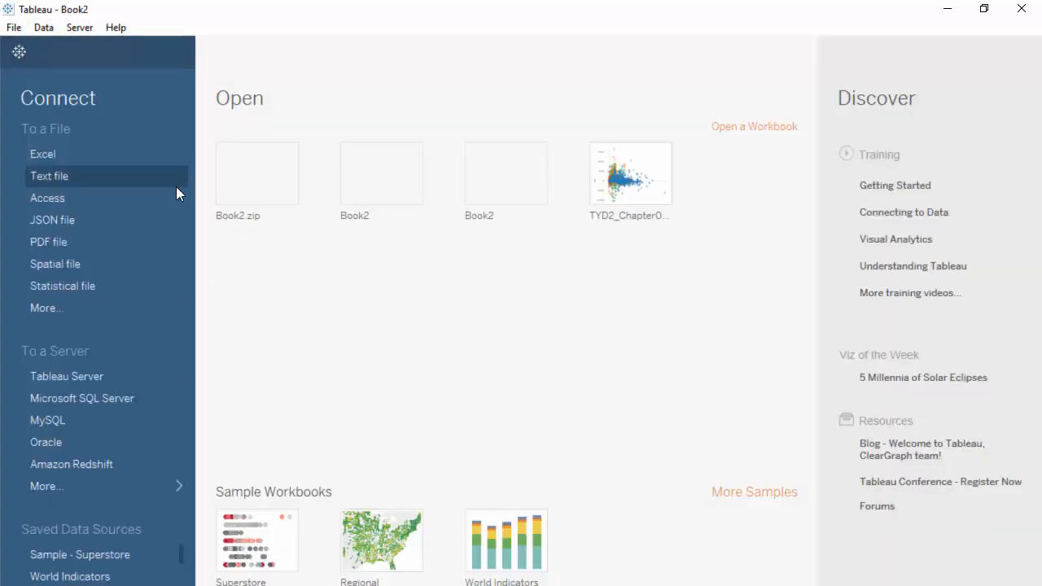
{"action": "left_click", "coordinate": [113, 155]}
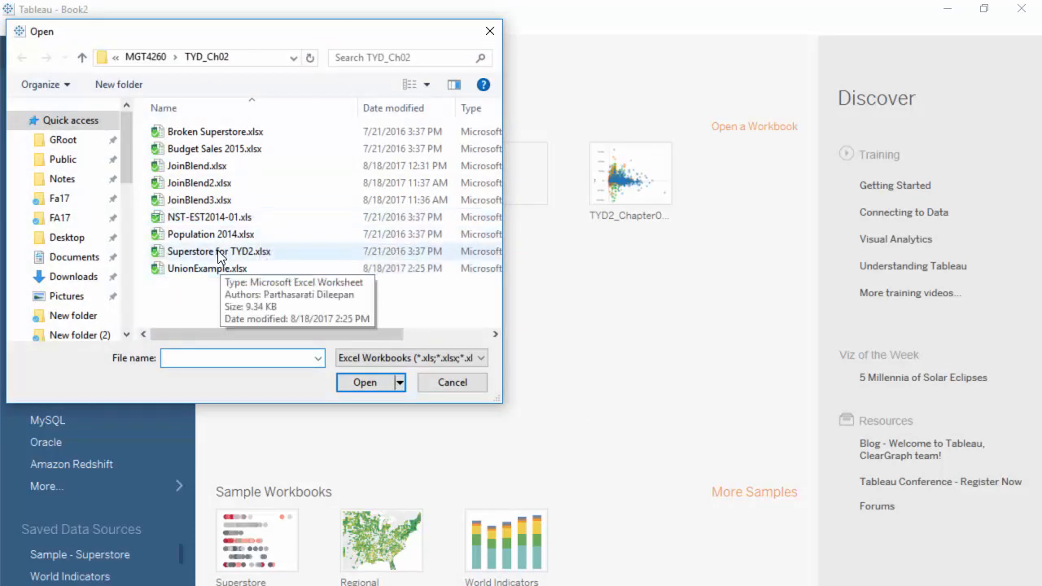
{"action": "left_click", "coordinate": [210, 234]}
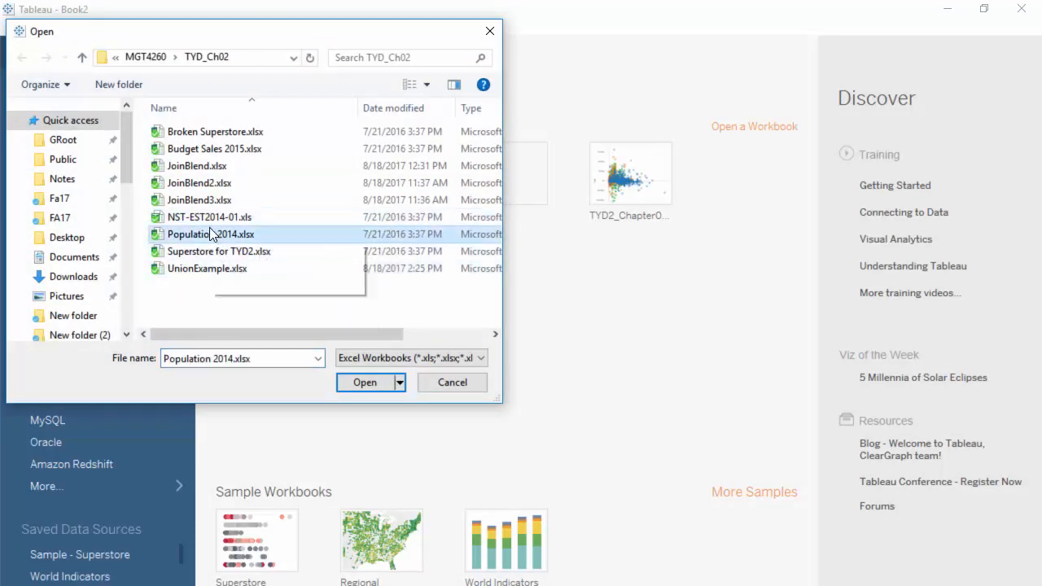
{"action": "left_click", "coordinate": [364, 383]}
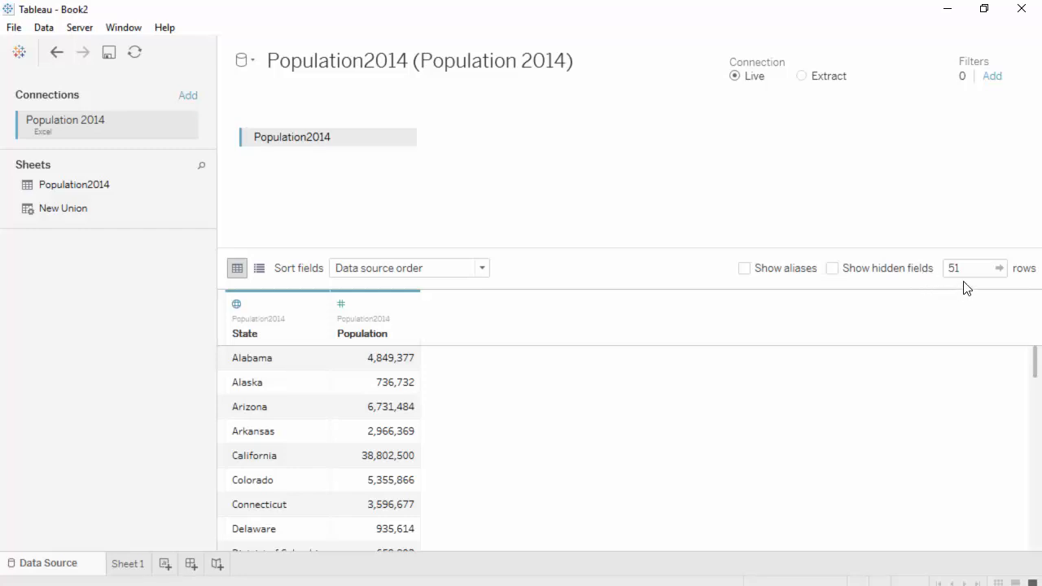
{"action": "scroll", "coordinate": [675, 382], "scroll_direction": "down", "scroll_amount": 1}
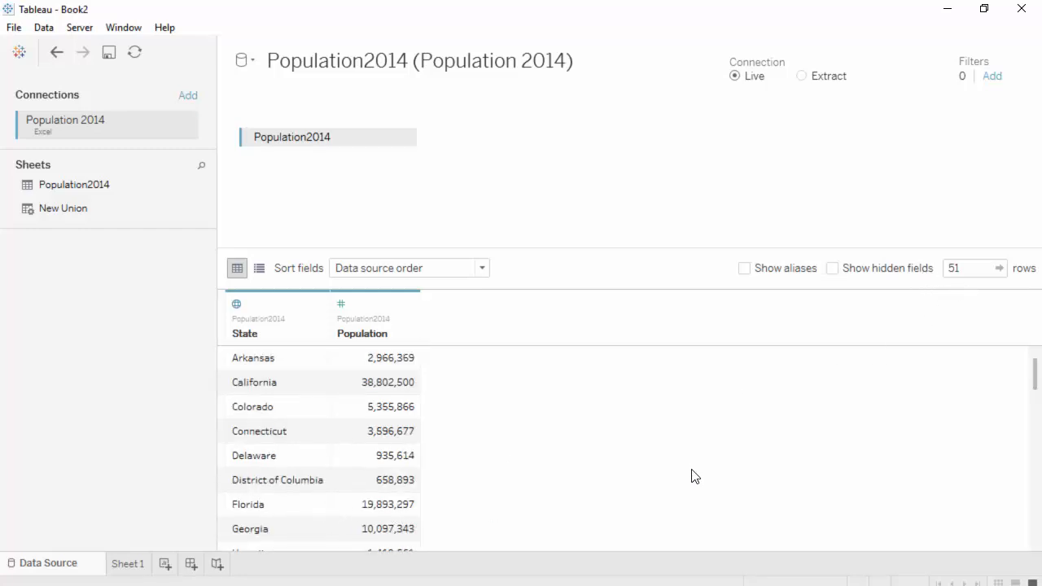
{"action": "scroll", "coordinate": [688, 468], "scroll_direction": "up", "scroll_amount": 1}
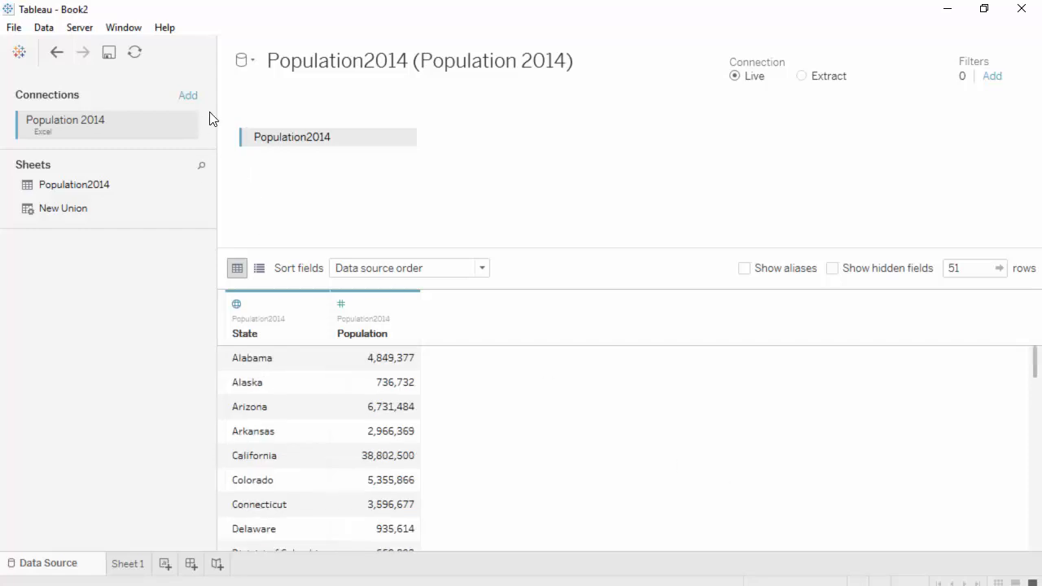
Step: Switch to the Orders (Broken Superstore) data source and preview the full data of its Orders sheet
{"action": "left_click", "coordinate": [254, 62]}
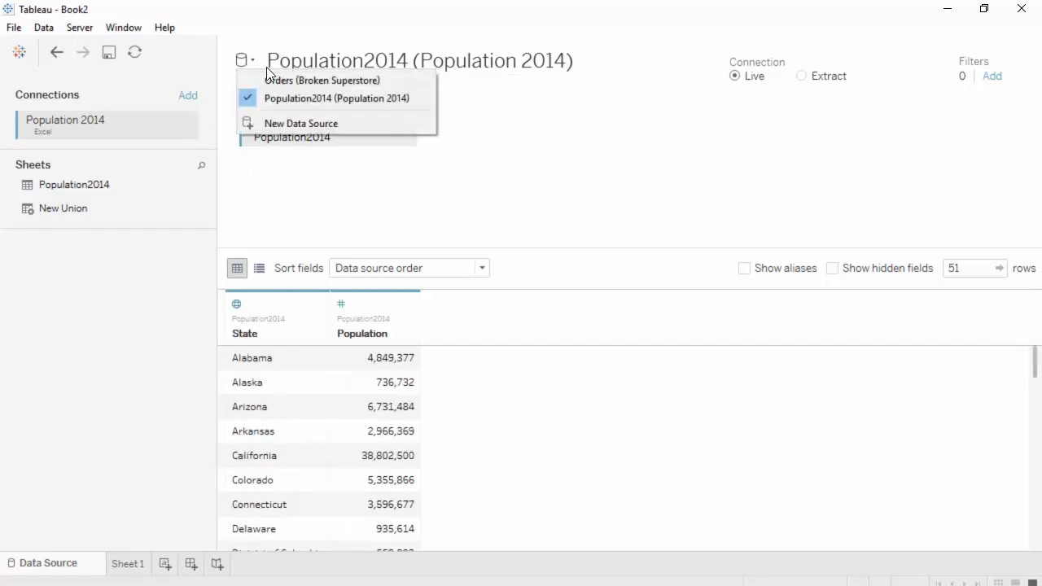
{"action": "left_click", "coordinate": [281, 75]}
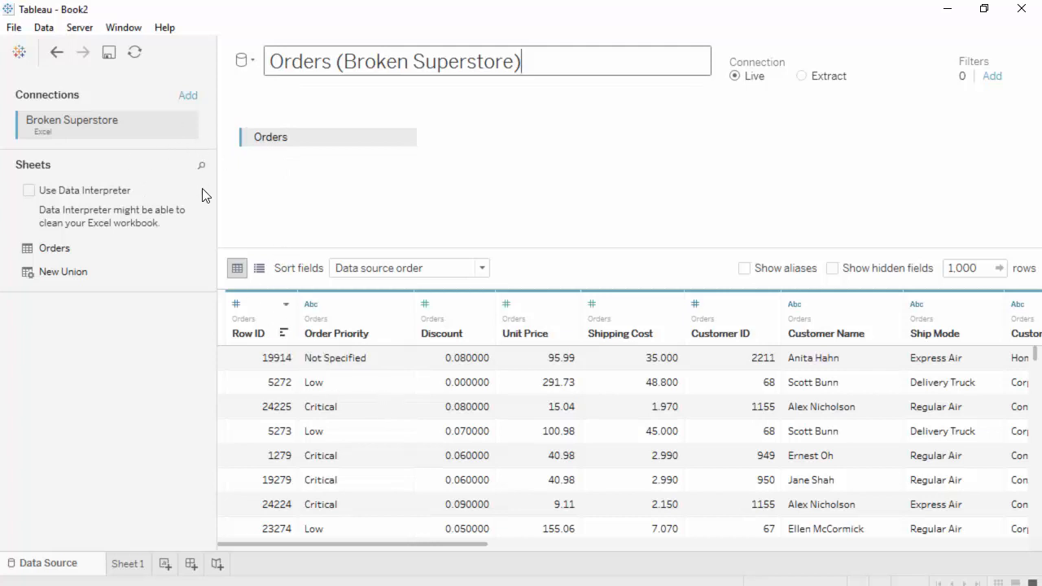
{"action": "mouse_move", "coordinate": [121, 260]}
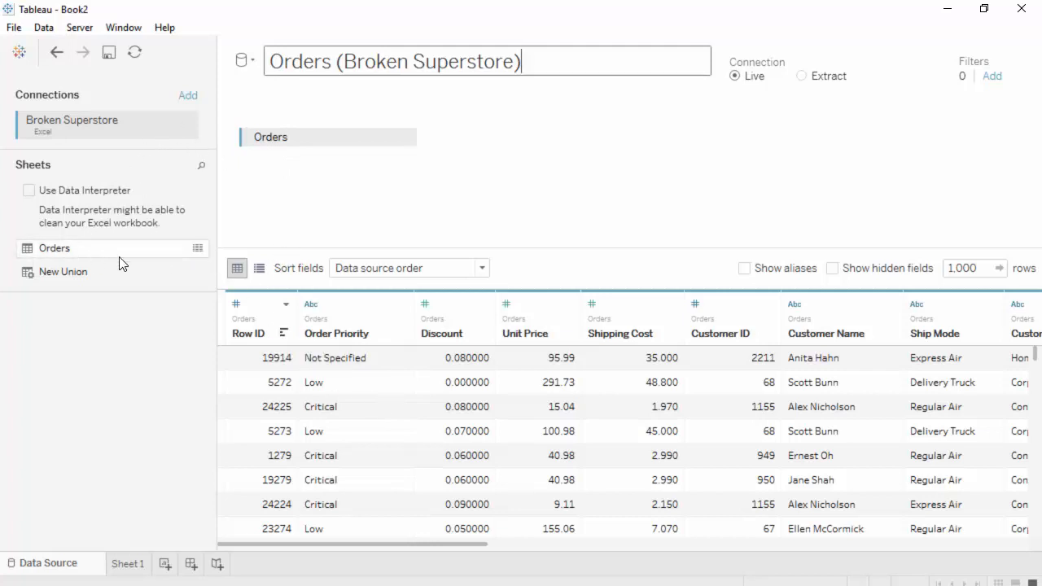
{"action": "left_click", "coordinate": [199, 253]}
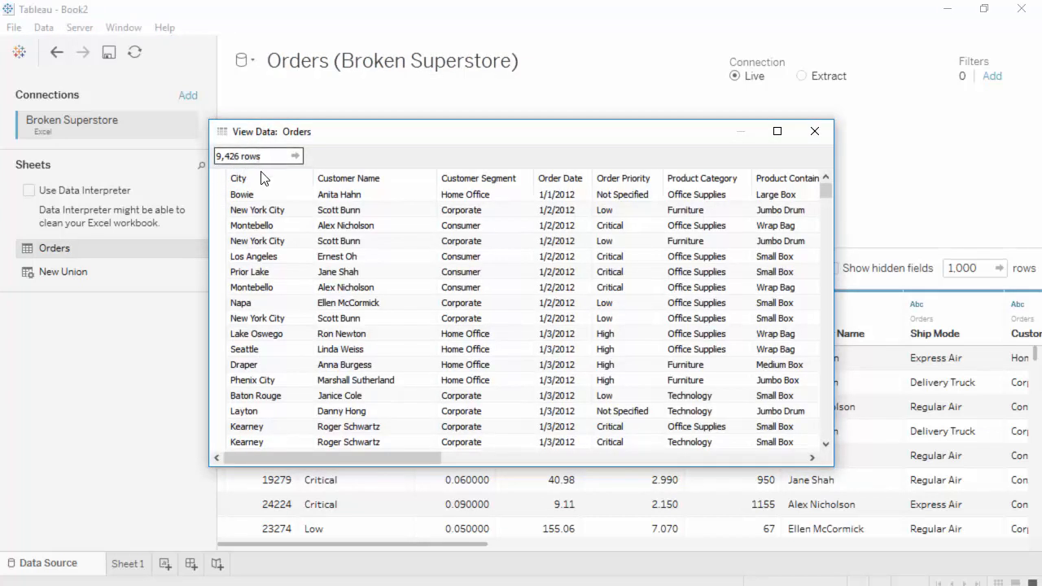
{"action": "left_click", "coordinate": [817, 131]}
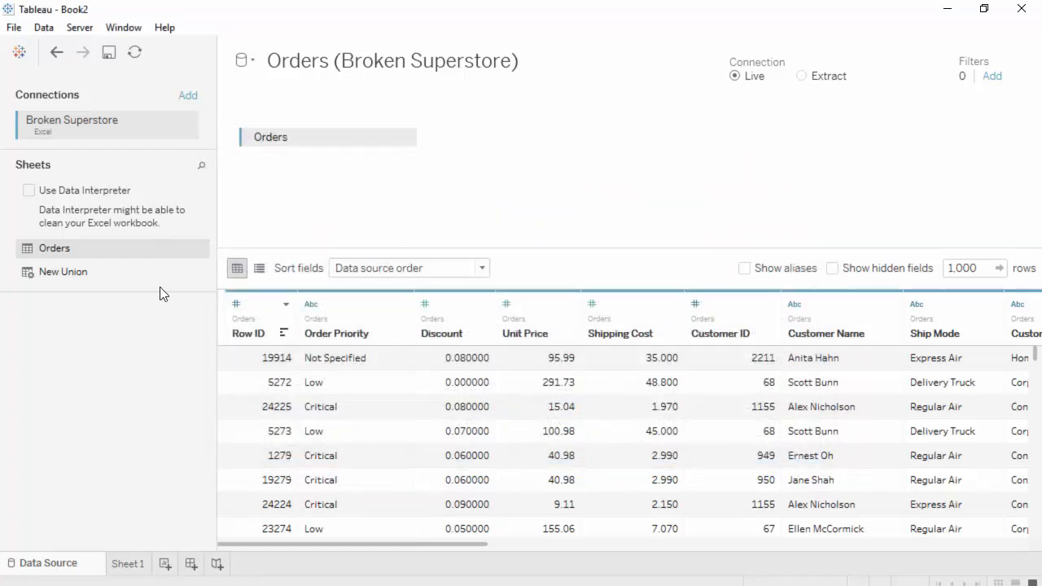
Step: Show the metadata field list and compare the field names of the Orders and Population2014 data sources
{"action": "left_click", "coordinate": [259, 269]}
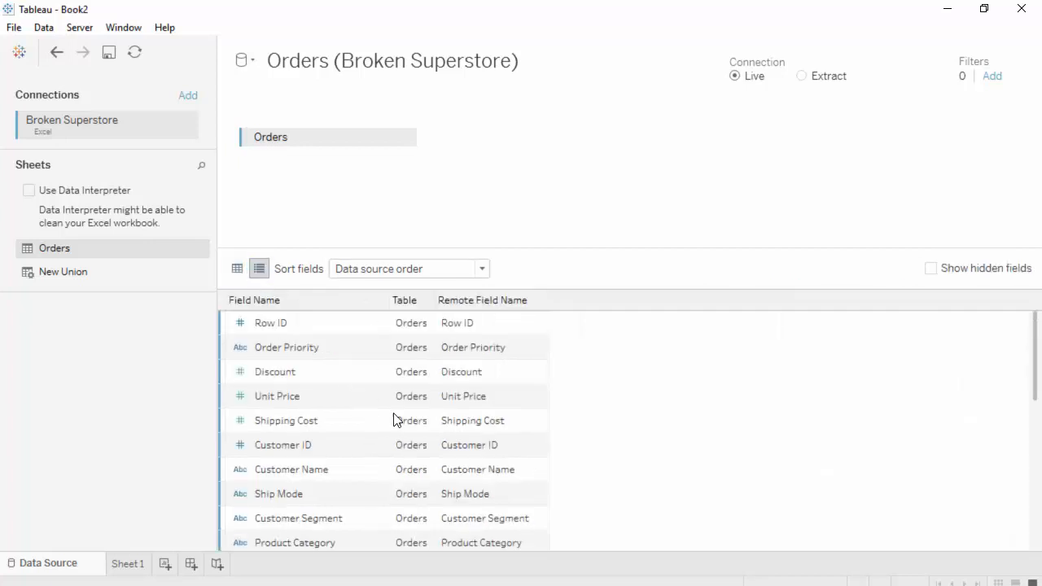
{"action": "scroll", "coordinate": [395, 419], "scroll_direction": "down", "scroll_amount": 3}
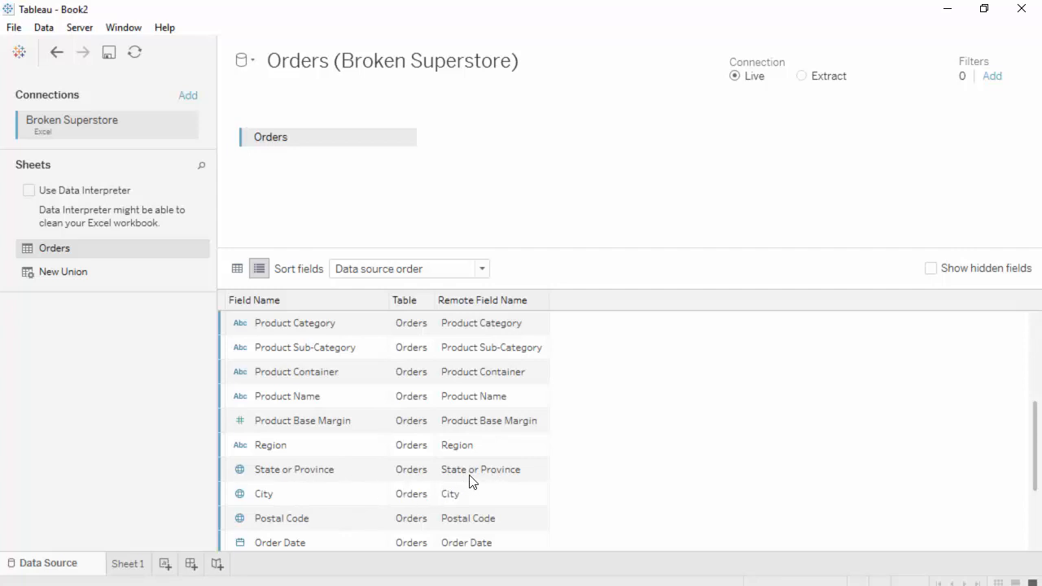
{"action": "scroll", "coordinate": [354, 472], "scroll_direction": "up", "scroll_amount": 3}
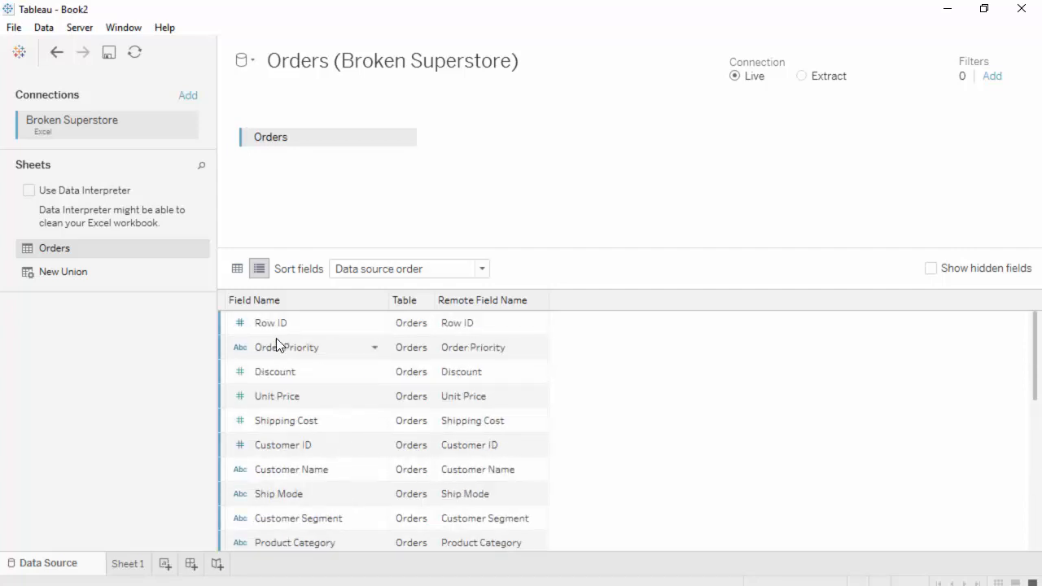
{"action": "scroll", "coordinate": [291, 418], "scroll_direction": "down", "scroll_amount": 1}
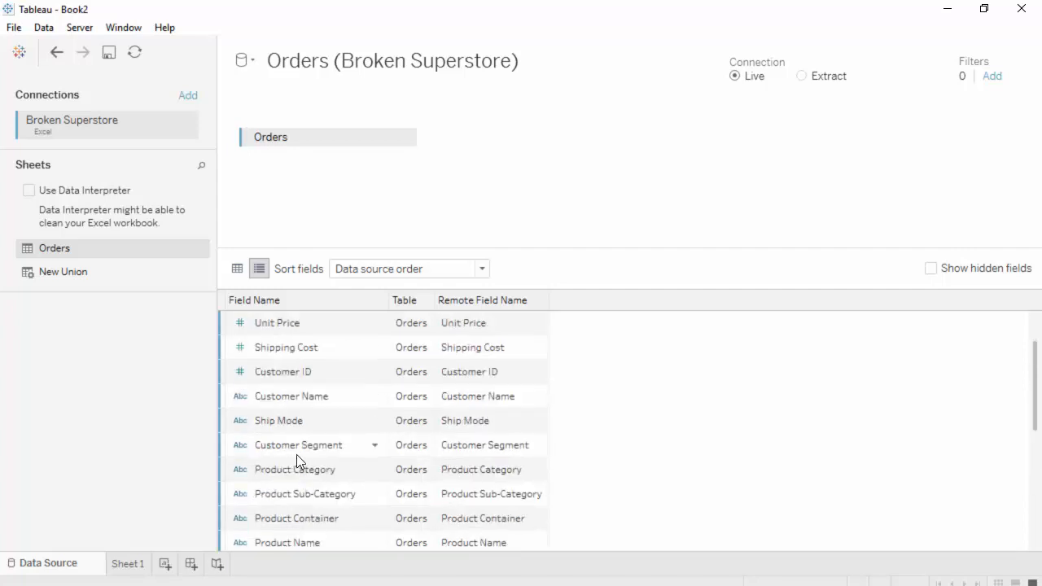
{"action": "scroll", "coordinate": [297, 443], "scroll_direction": "down", "scroll_amount": 4}
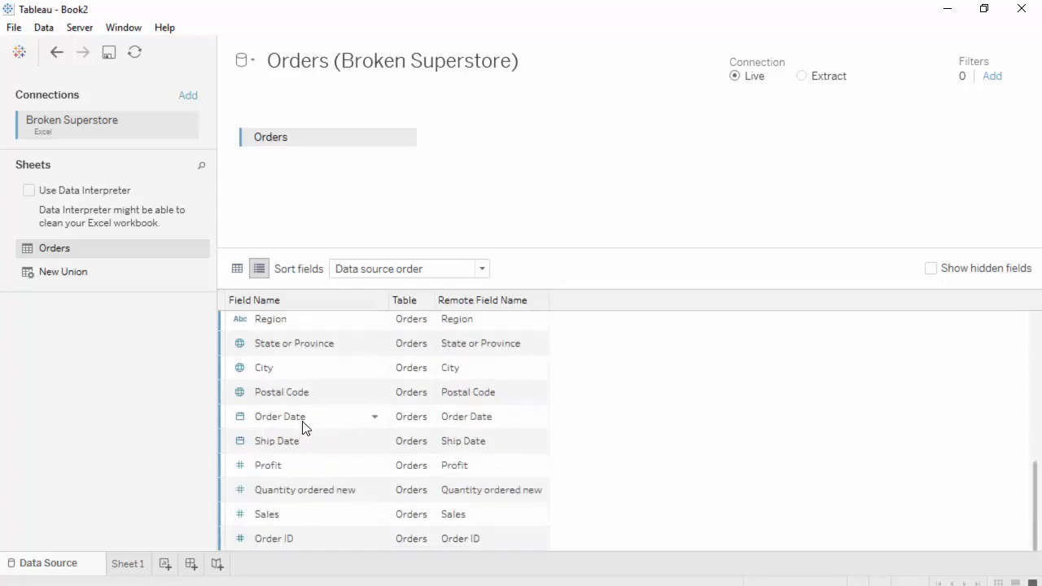
{"action": "scroll", "coordinate": [301, 430], "scroll_direction": "up", "scroll_amount": 4}
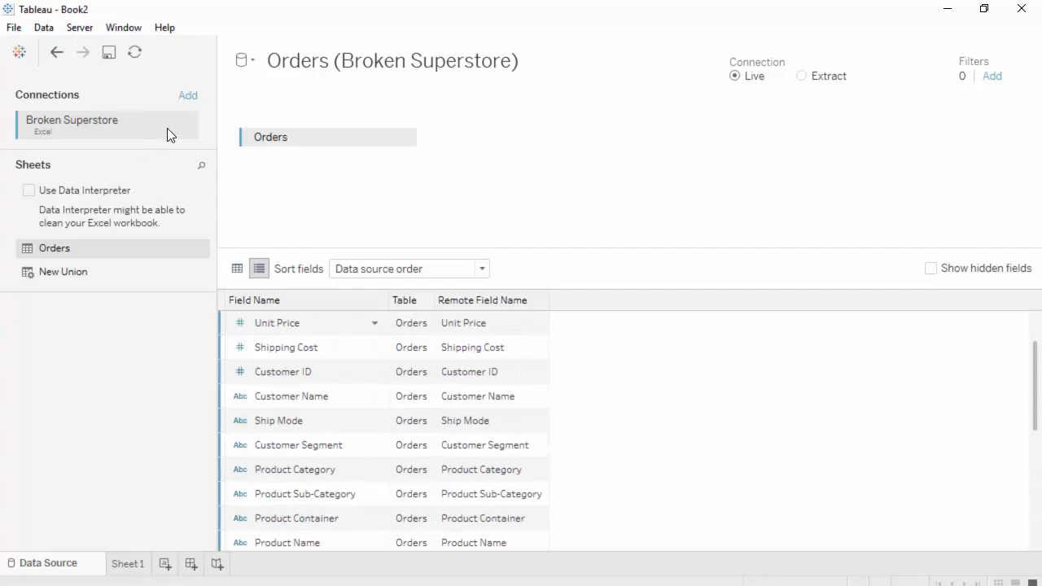
{"action": "left_click", "coordinate": [247, 61]}
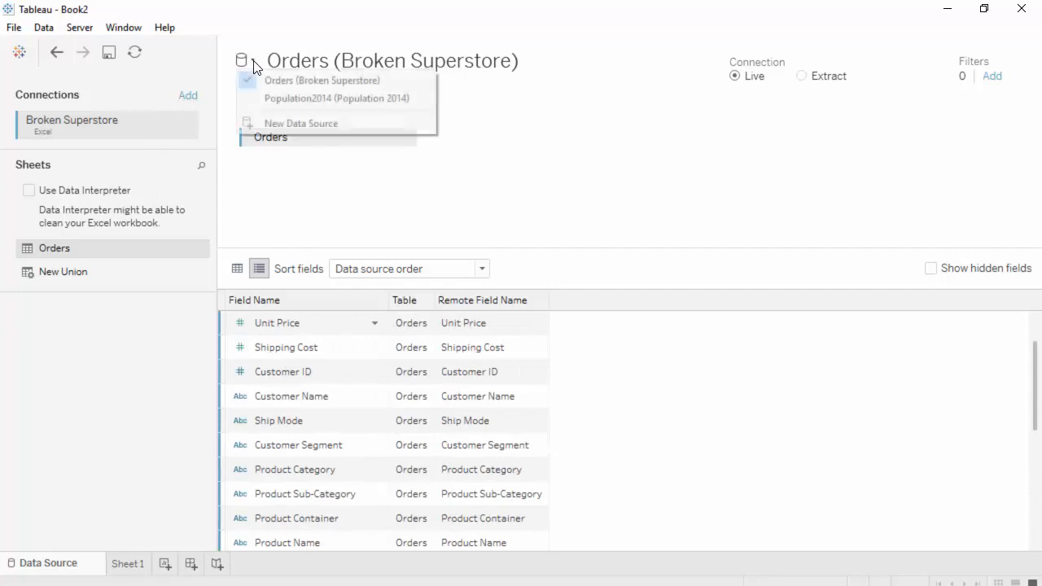
{"action": "left_click", "coordinate": [270, 100]}
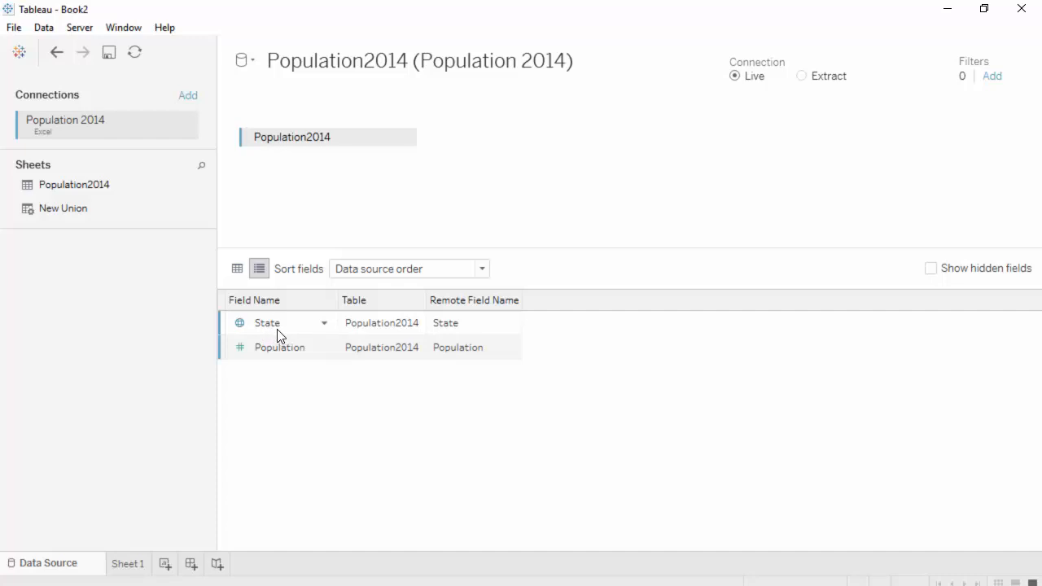
Step: In the Orders (Broken Superstore) data source, rename the State or Province field to State
{"action": "left_click", "coordinate": [255, 63]}
{"action": "left_click", "coordinate": [275, 82]}
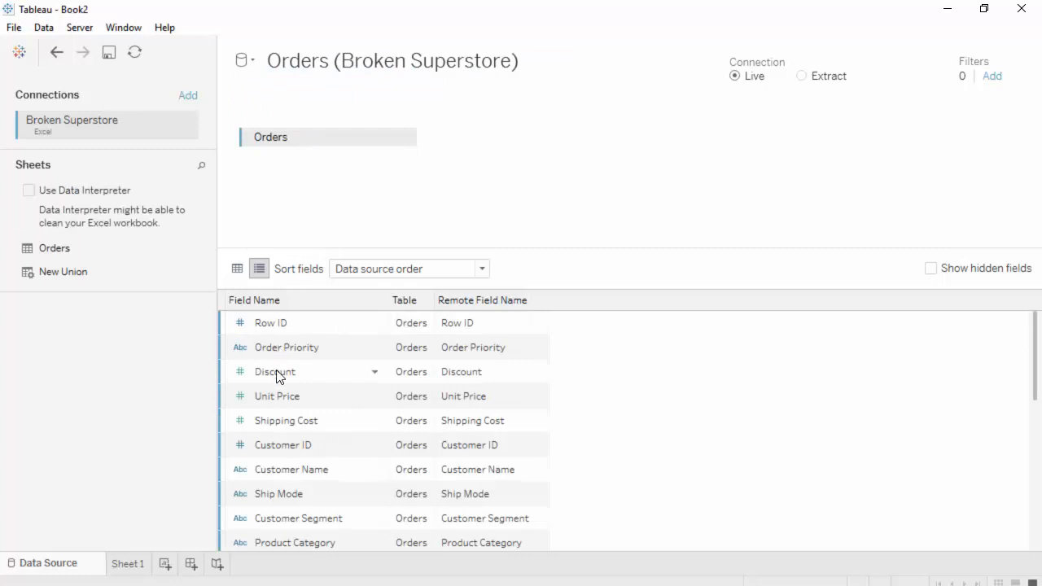
{"action": "scroll", "coordinate": [276, 376], "scroll_direction": "down", "scroll_amount": 3}
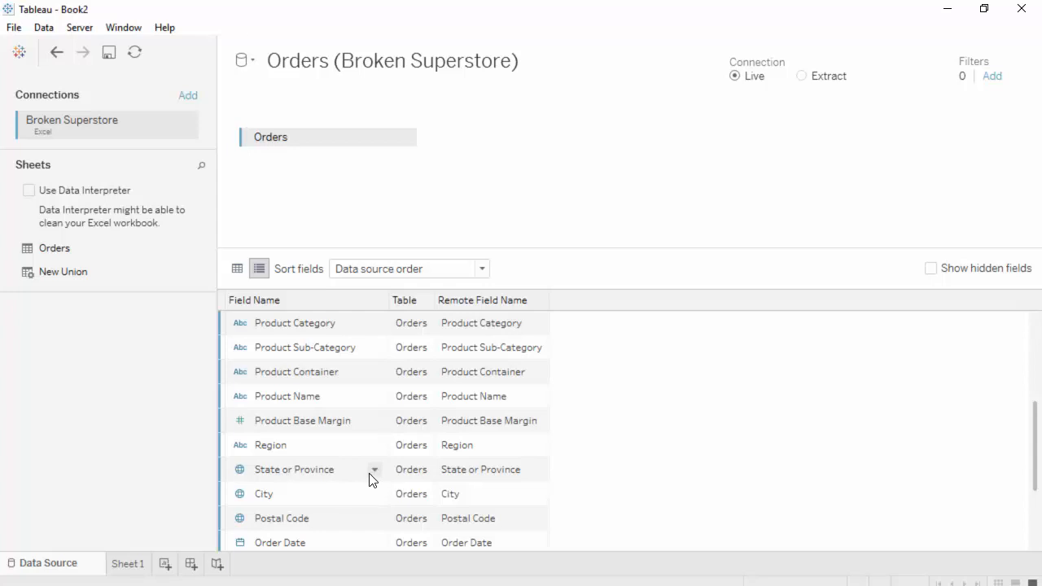
{"action": "right_click", "coordinate": [346, 469]}
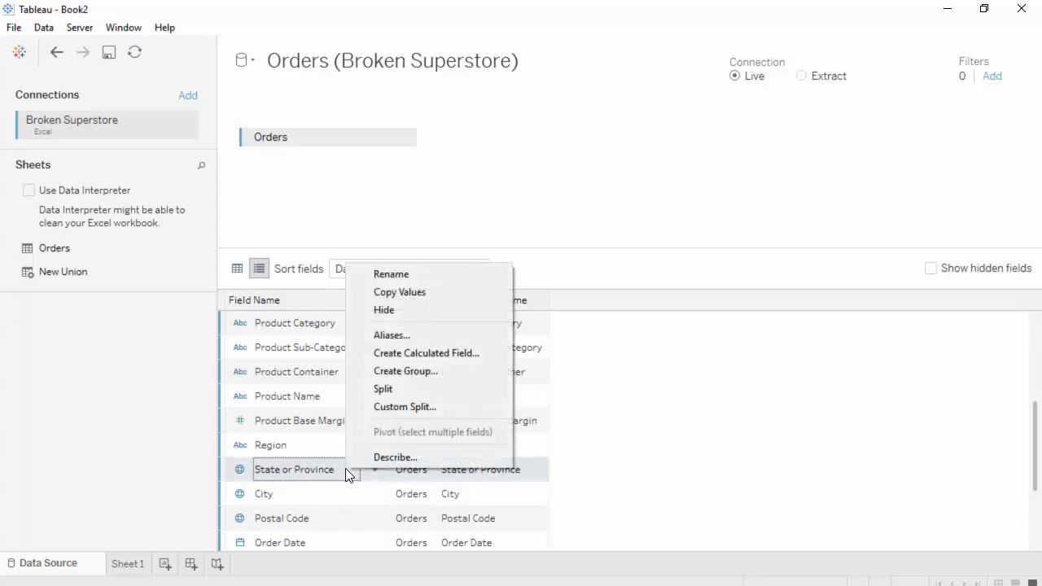
{"action": "left_click", "coordinate": [398, 274]}
{"action": "key", "text": "ctrl+a"}
{"action": "key", "text": "BackSpace"}
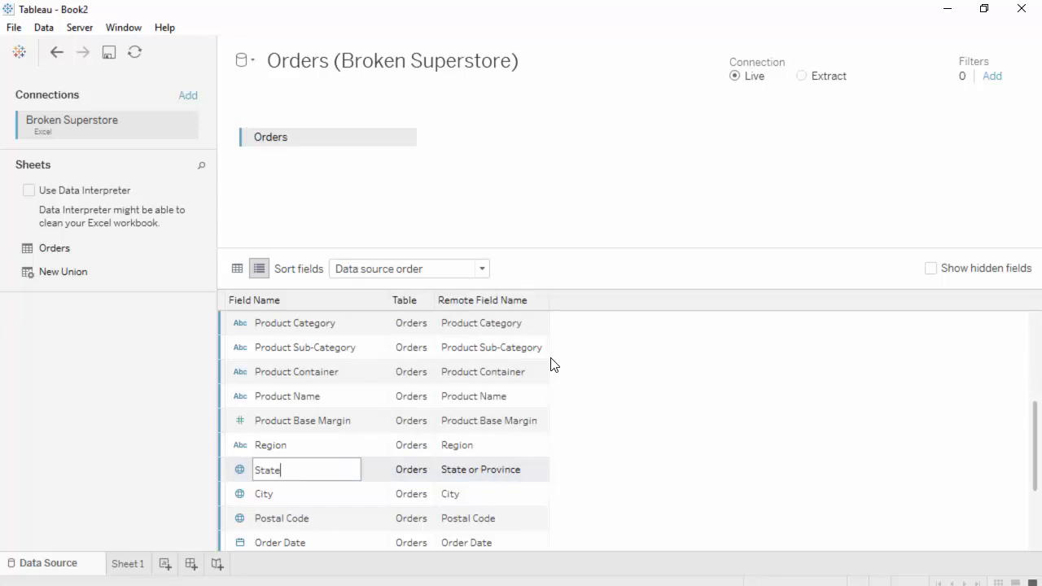
{"action": "key", "text": "Return"}
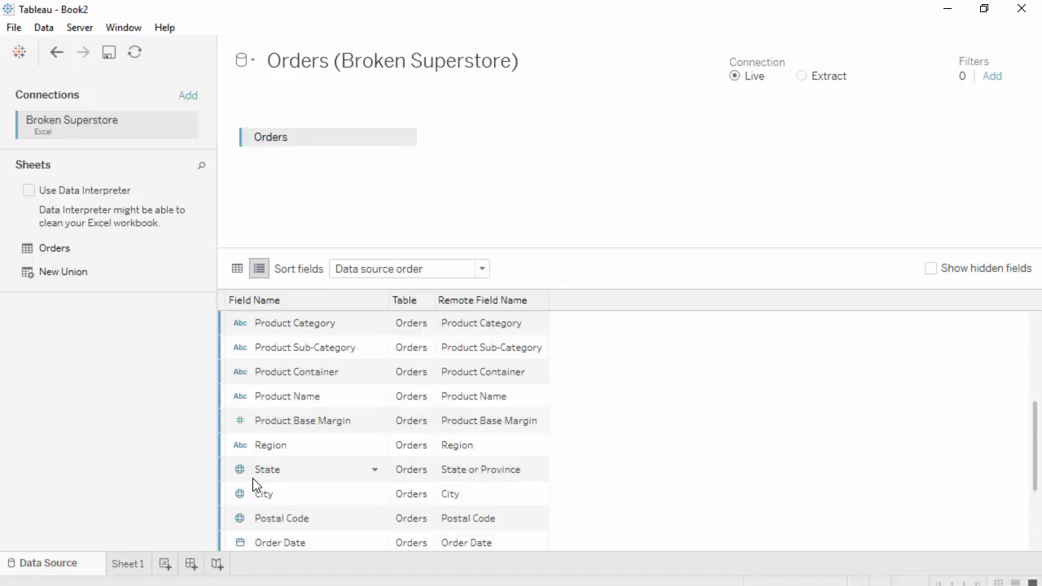
Step: Open Sheet 1 and place the State dimension from Orders (Broken Superstore) on Rows as a text list
{"action": "left_click", "coordinate": [128, 563]}
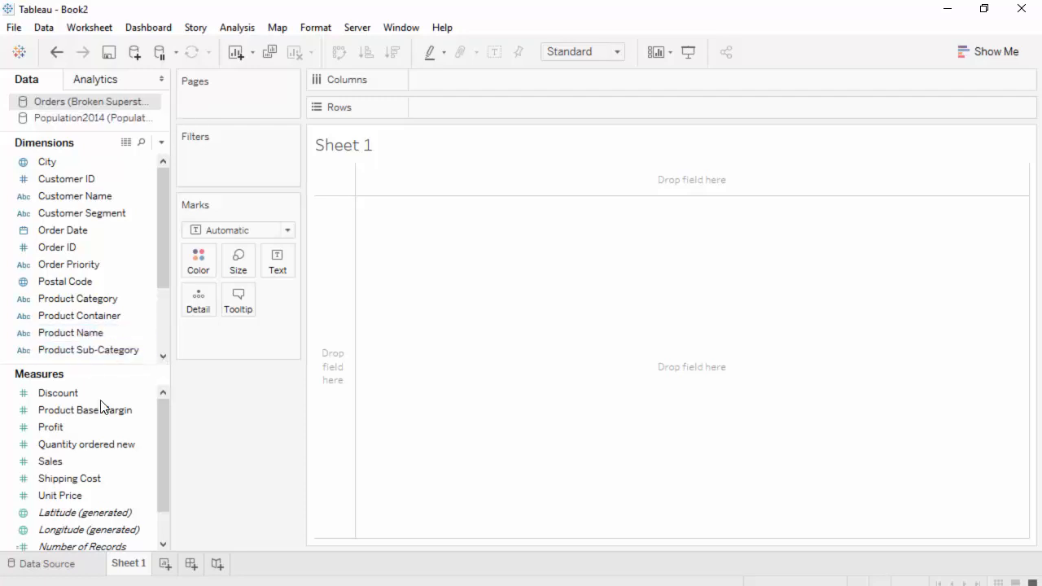
{"action": "scroll", "coordinate": [85, 314], "scroll_direction": "down", "scroll_amount": 2}
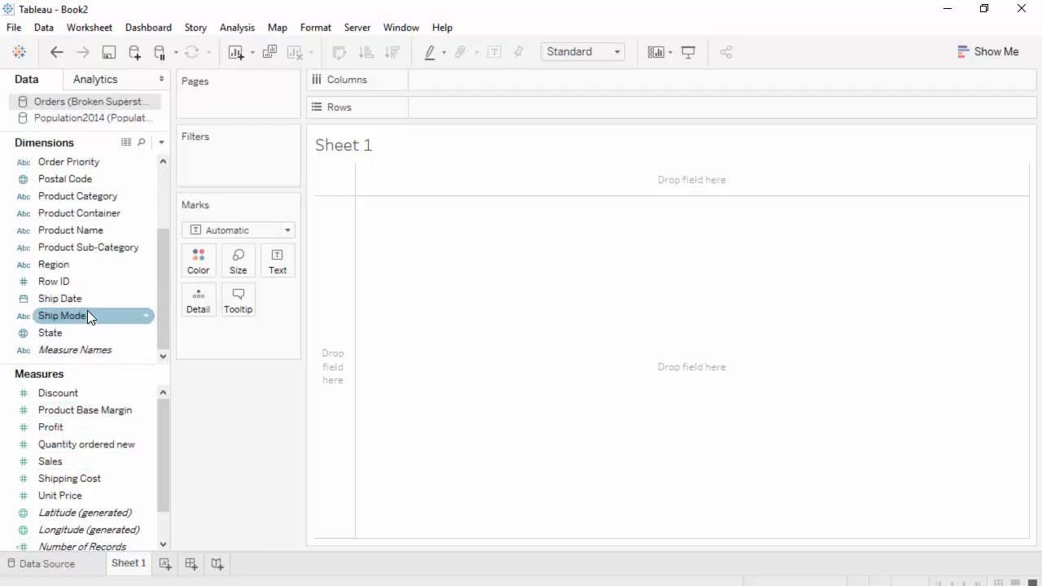
{"action": "double_click", "coordinate": [65, 333]}
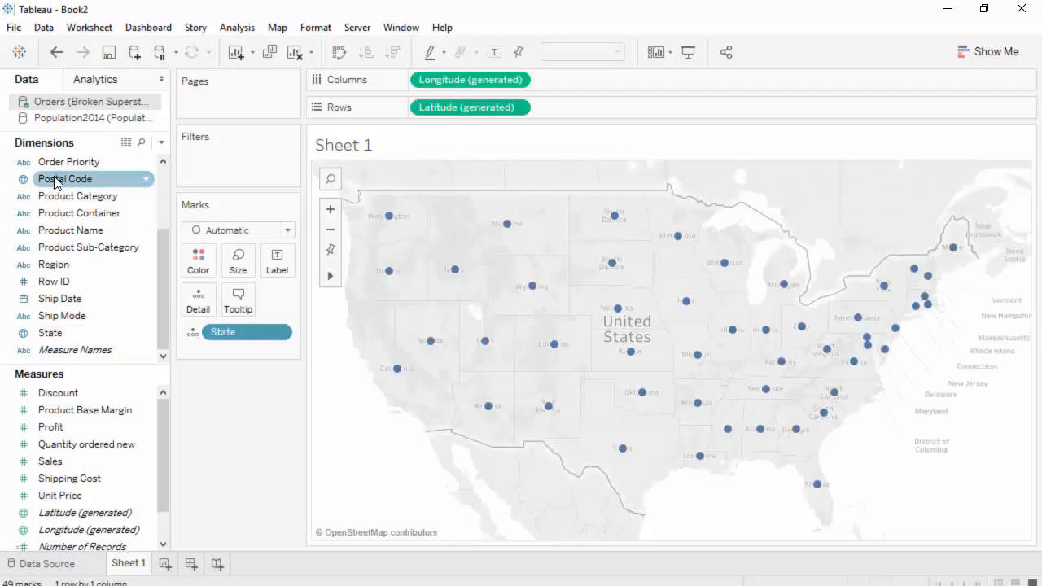
{"action": "left_click", "coordinate": [55, 54]}
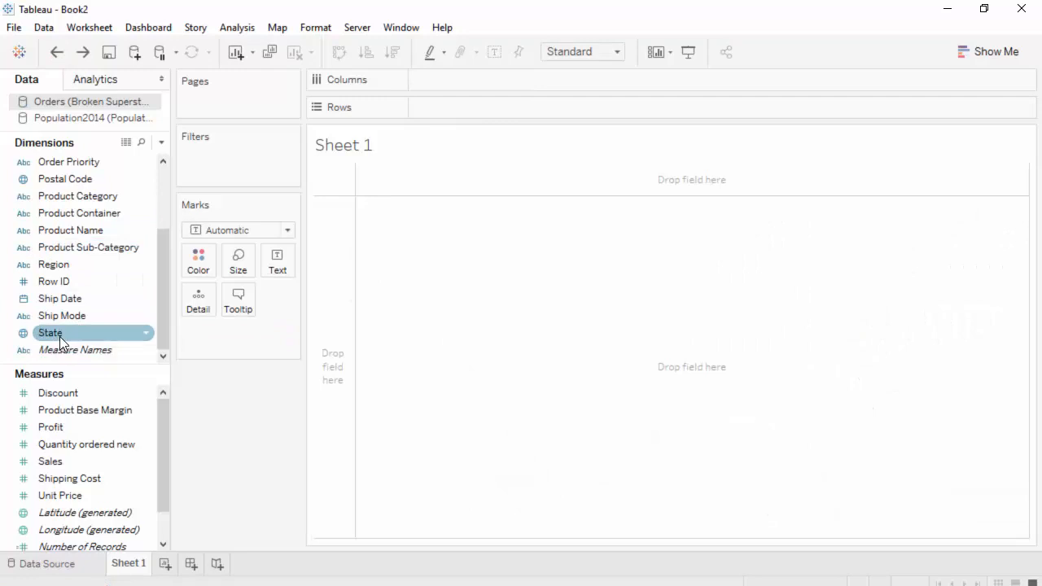
{"action": "left_click_drag", "start_coordinate": [59, 336], "coordinate": [440, 108]}
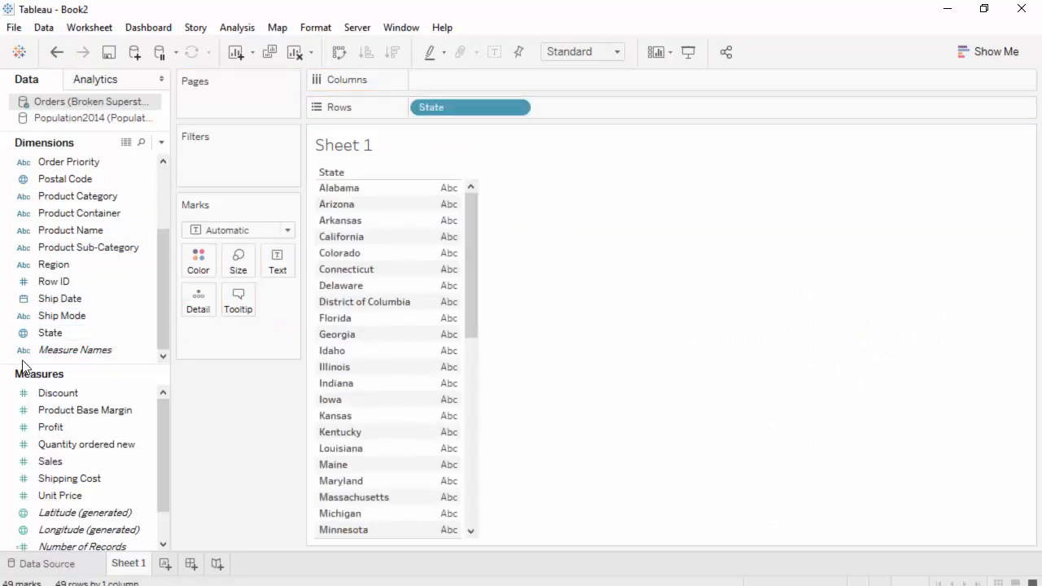
{"action": "scroll", "coordinate": [93, 447], "scroll_direction": "down", "scroll_amount": 1}
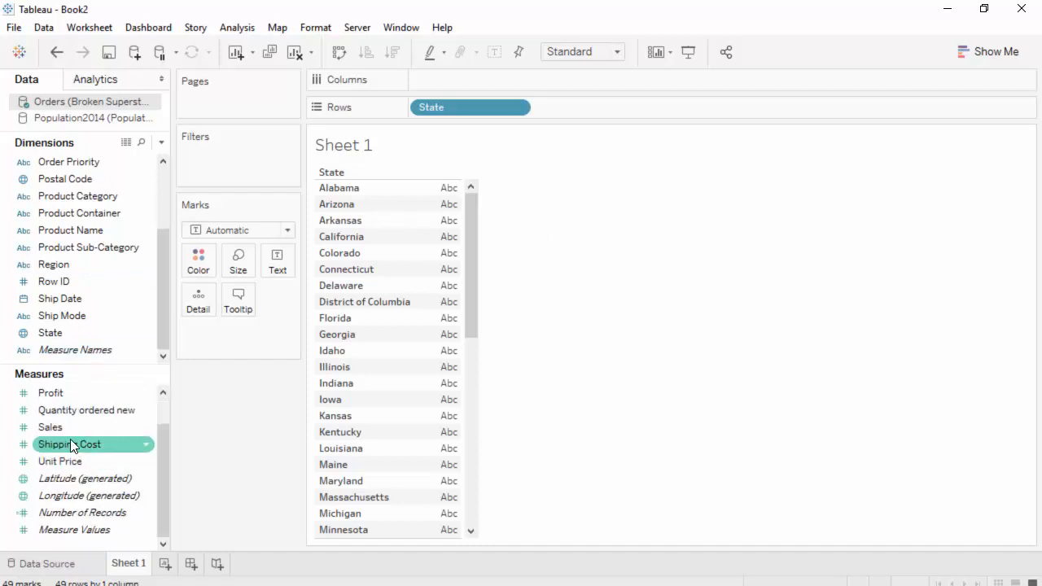
Step: Chart Sales by state sorted in descending order, and add Population from the Population2014 data source as a second measure on Columns
{"action": "left_click_drag", "start_coordinate": [50, 427], "coordinate": [459, 84]}
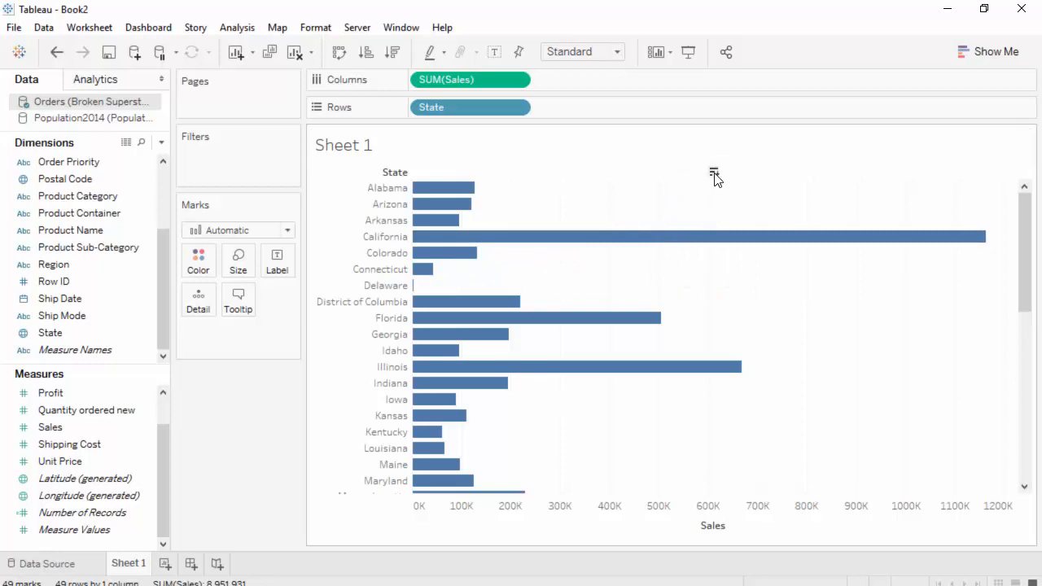
{"action": "left_click", "coordinate": [713, 172]}
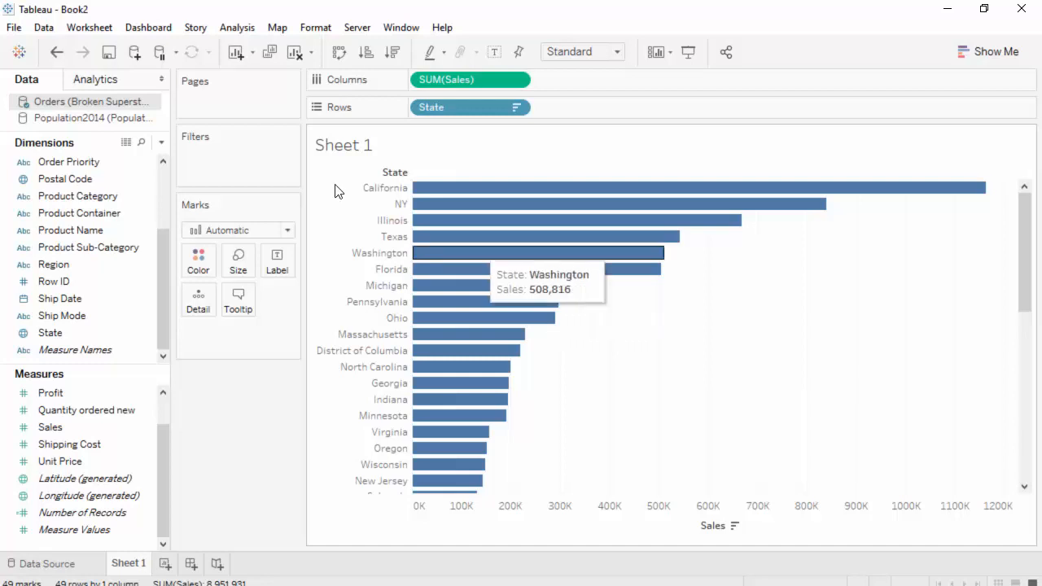
{"action": "left_click", "coordinate": [95, 118]}
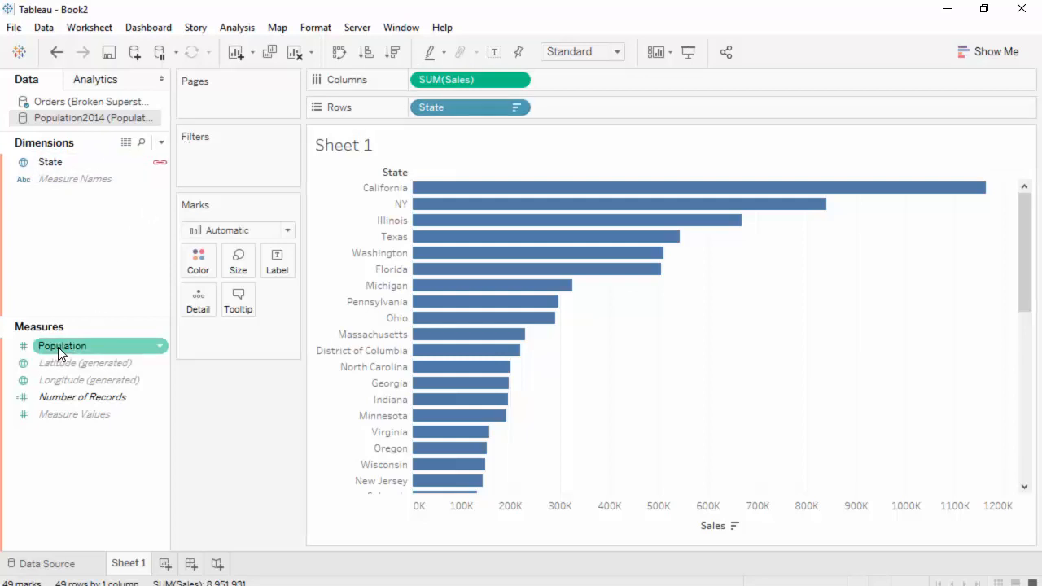
{"action": "left_click_drag", "start_coordinate": [58, 346], "coordinate": [589, 84]}
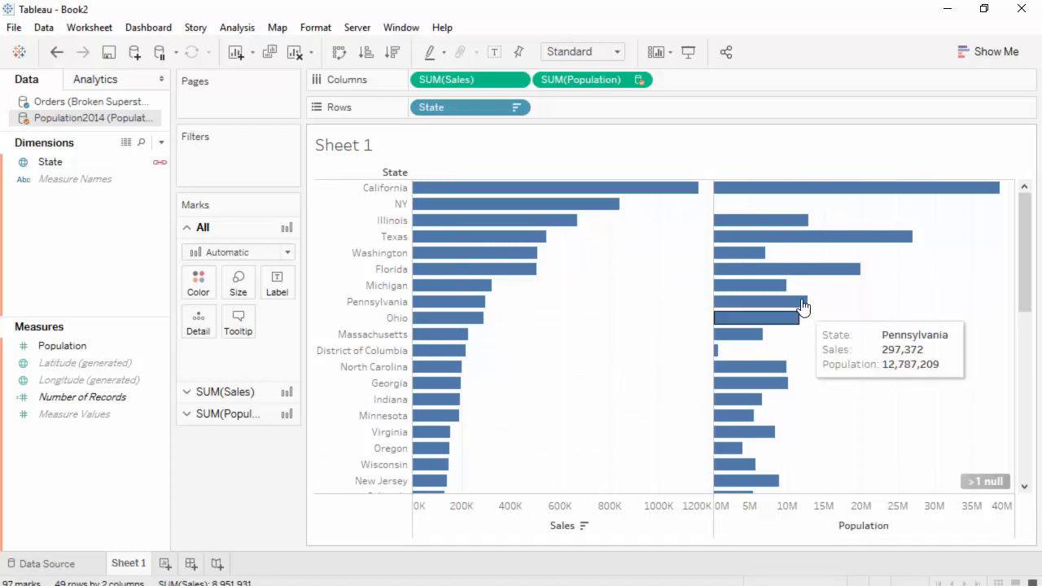
Step: Preview the Population2014 source data and check how New York is written in its State column
{"action": "left_click", "coordinate": [52, 564]}
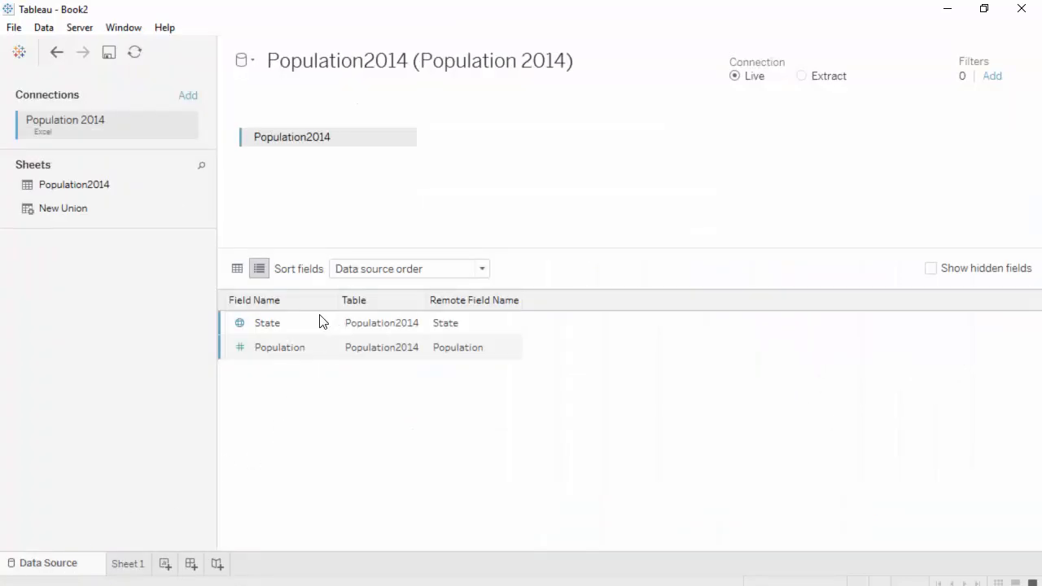
{"action": "left_click", "coordinate": [244, 273]}
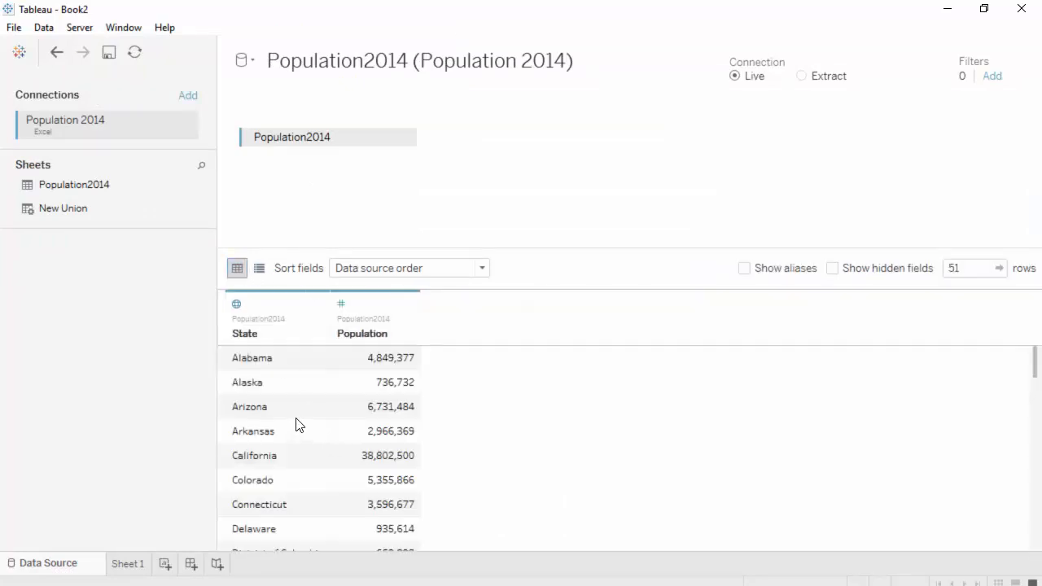
{"action": "scroll", "coordinate": [297, 424], "scroll_direction": "down", "scroll_amount": 2}
{"action": "scroll", "coordinate": [297, 424], "scroll_direction": "down", "scroll_amount": 4}
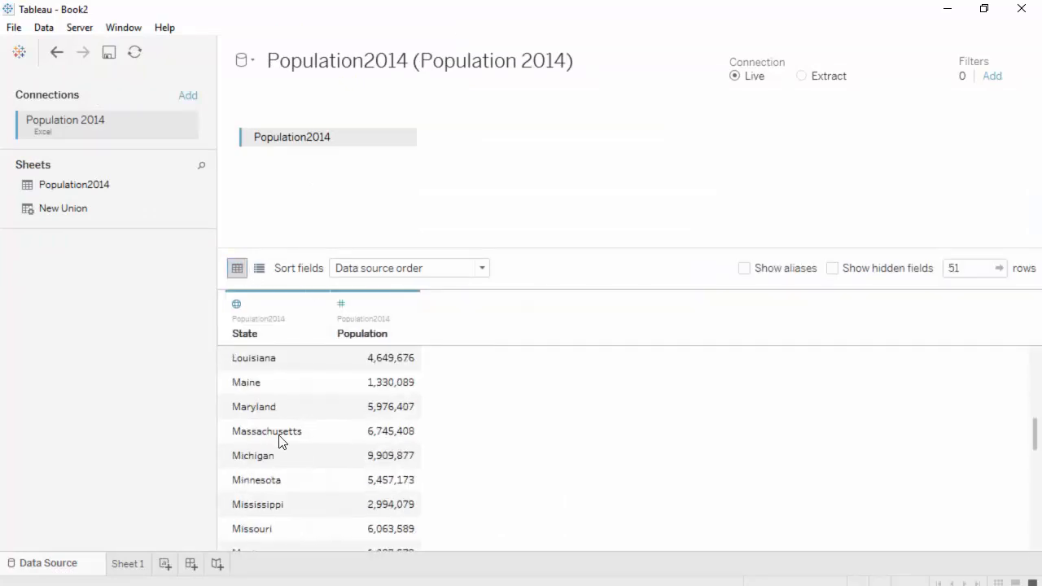
{"action": "scroll", "coordinate": [301, 488], "scroll_direction": "down", "scroll_amount": 1}
{"action": "scroll", "coordinate": [269, 480], "scroll_direction": "down", "scroll_amount": 1}
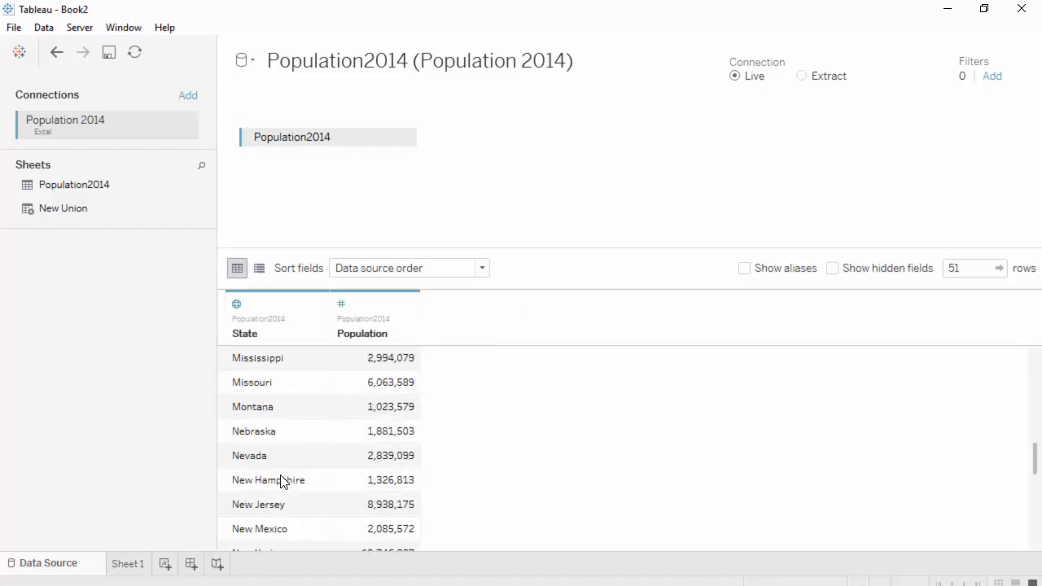
{"action": "scroll", "coordinate": [280, 489], "scroll_direction": "down", "scroll_amount": 1}
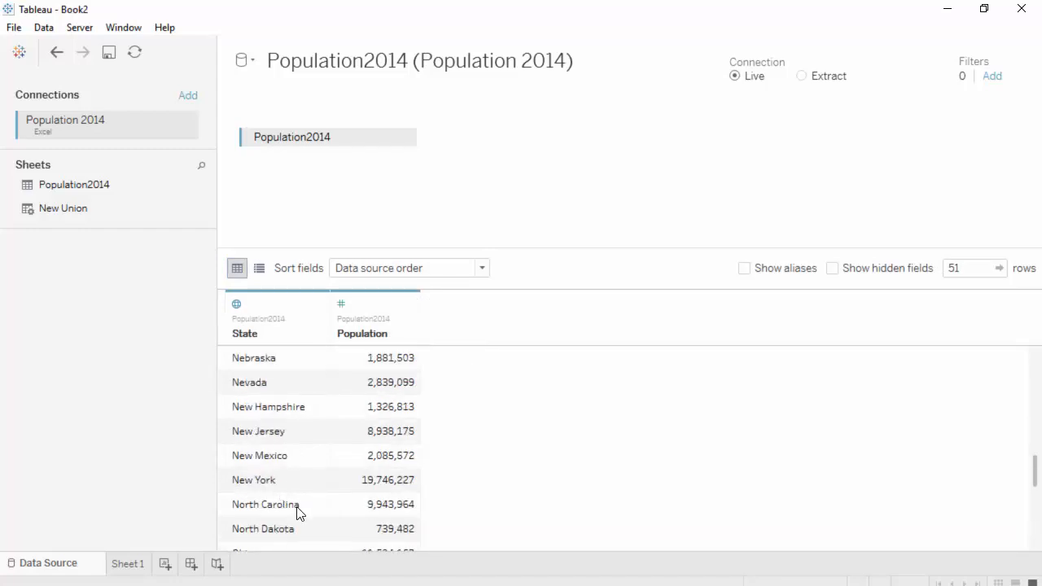
{"action": "scroll", "coordinate": [298, 513], "scroll_direction": "down", "scroll_amount": 1}
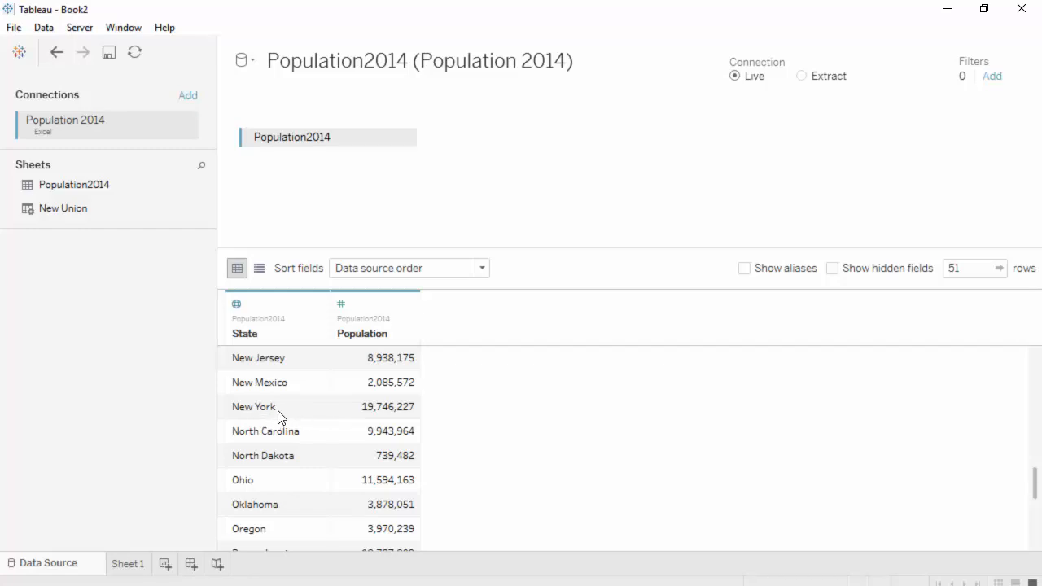
{"action": "scroll", "coordinate": [284, 418], "scroll_direction": "up", "scroll_amount": 9}
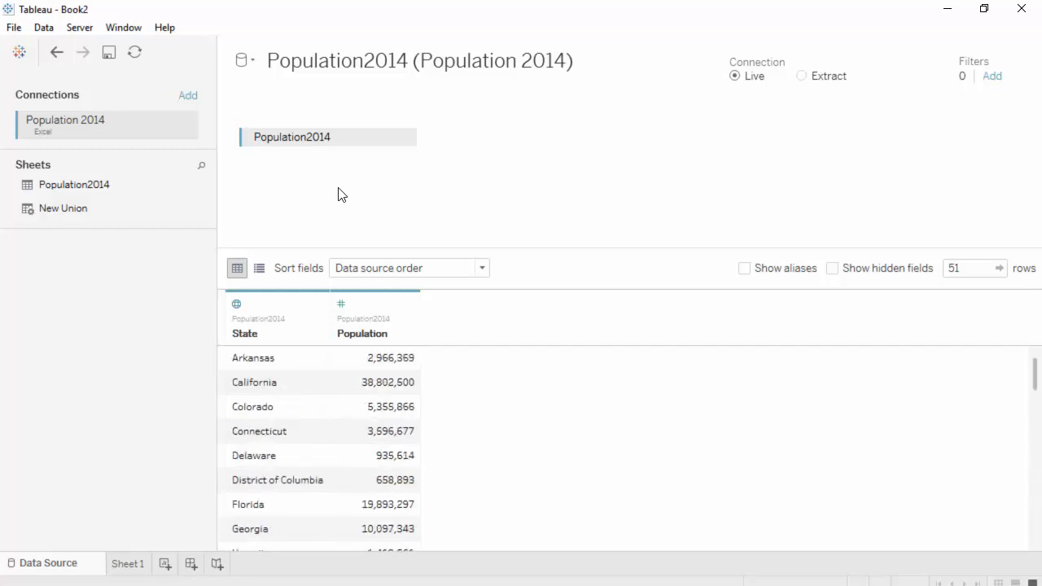
Step: Switch to the Orders (Broken Superstore) data source and examine how its State column records New York City's state
{"action": "left_click", "coordinate": [253, 62]}
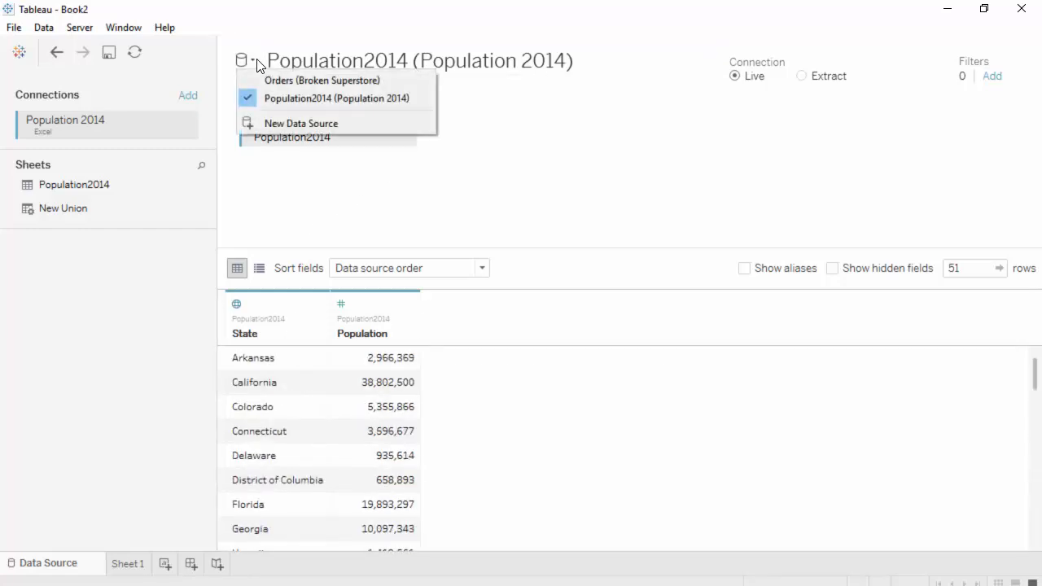
{"action": "left_click", "coordinate": [282, 80]}
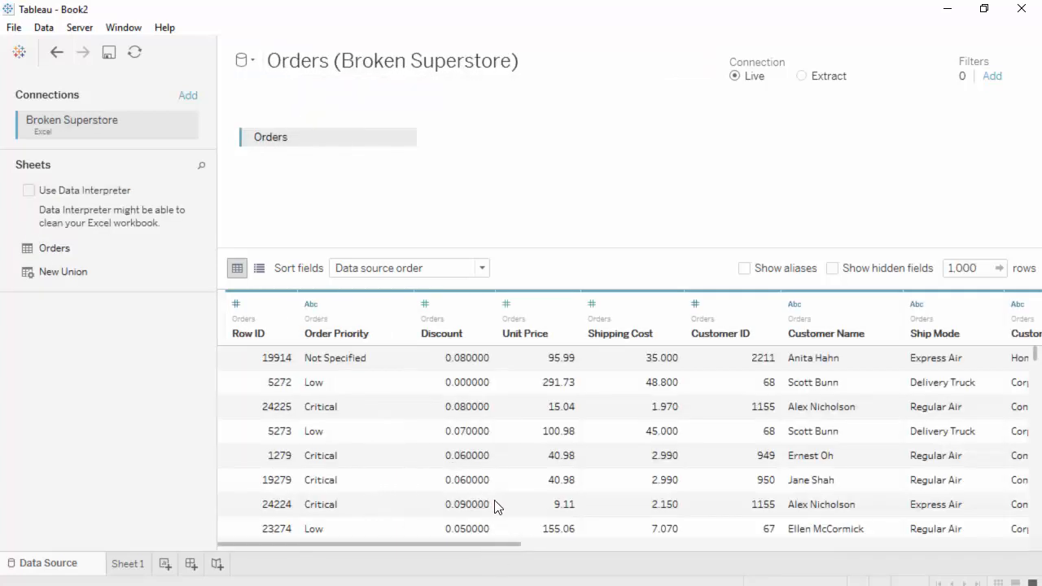
{"action": "scroll", "coordinate": [495, 506], "scroll_direction": "down", "scroll_amount": 1}
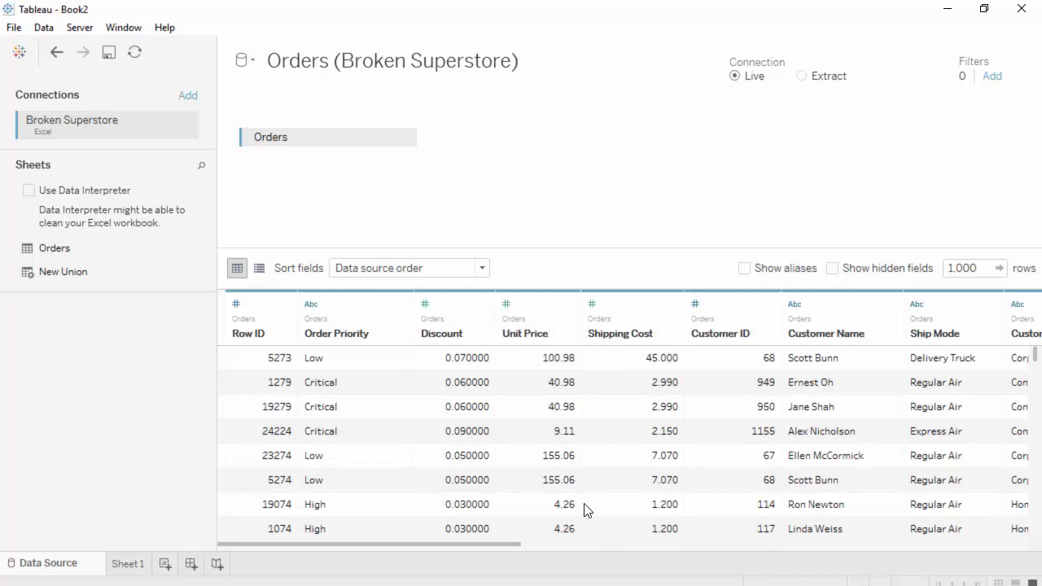
{"action": "scroll", "coordinate": [577, 502], "scroll_direction": "down", "scroll_amount": 2}
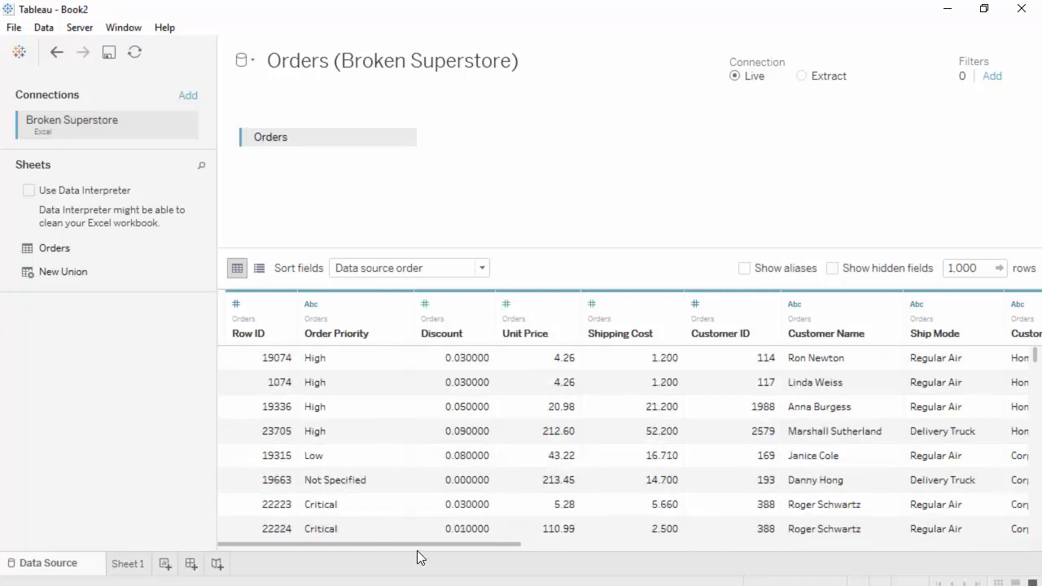
{"action": "scroll", "coordinate": [423, 517], "scroll_direction": "up", "scroll_amount": 1}
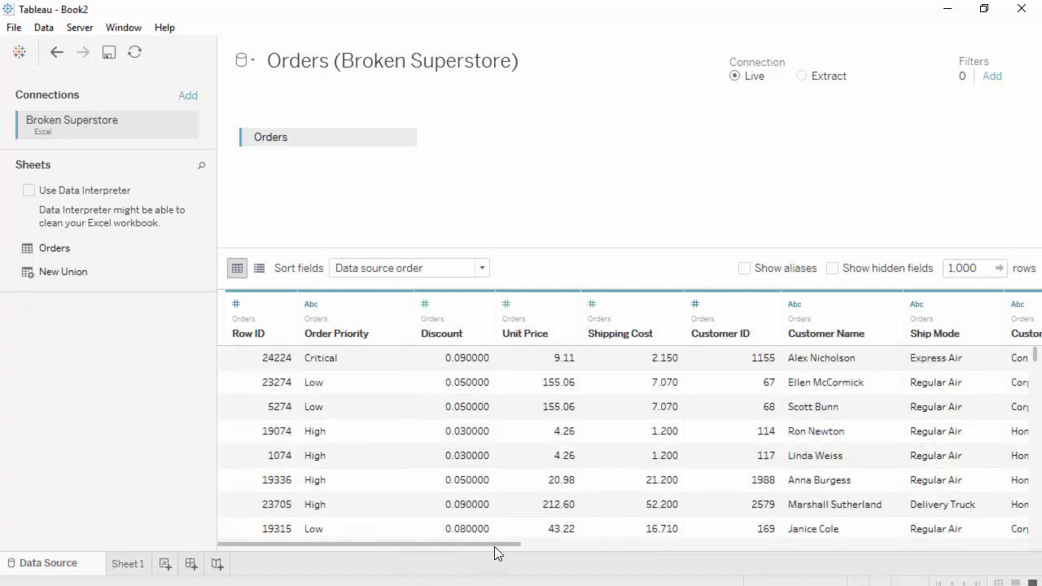
{"action": "left_click_drag", "start_coordinate": [494, 546], "coordinate": [834, 561]}
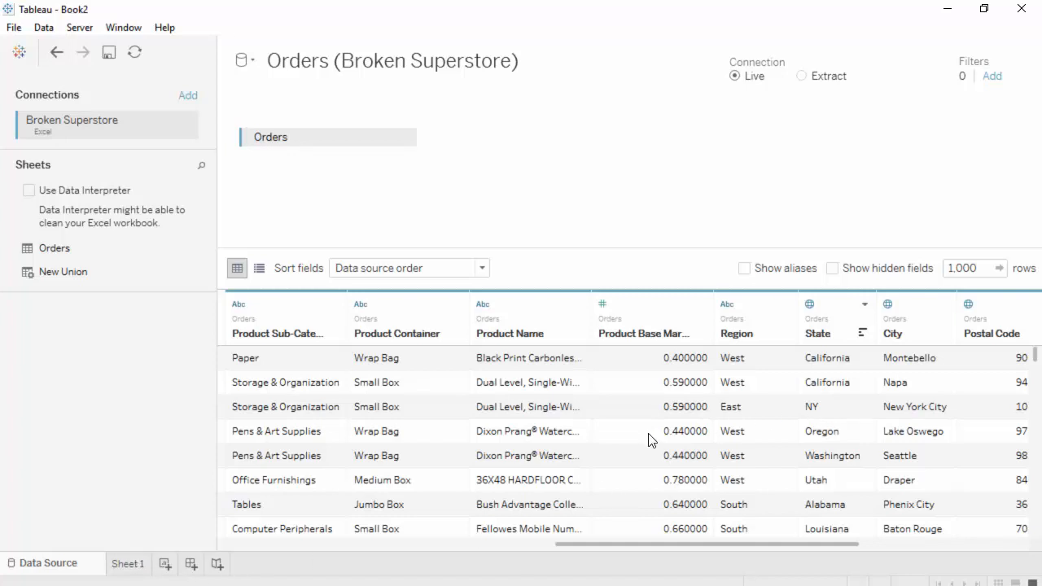
{"action": "left_click", "coordinate": [869, 411]}
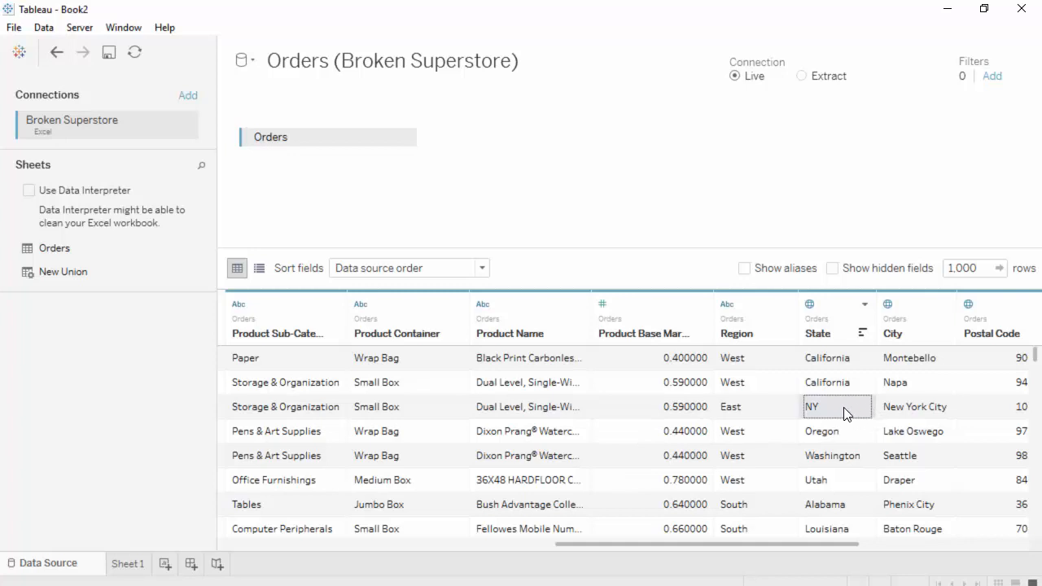
{"action": "right_click", "coordinate": [844, 413]}
{"action": "left_click", "coordinate": [844, 407]}
Step: On Sheet 1, edit the alias of the NY state to New York and clear its highlight in the chart
{"action": "left_click", "coordinate": [132, 565]}
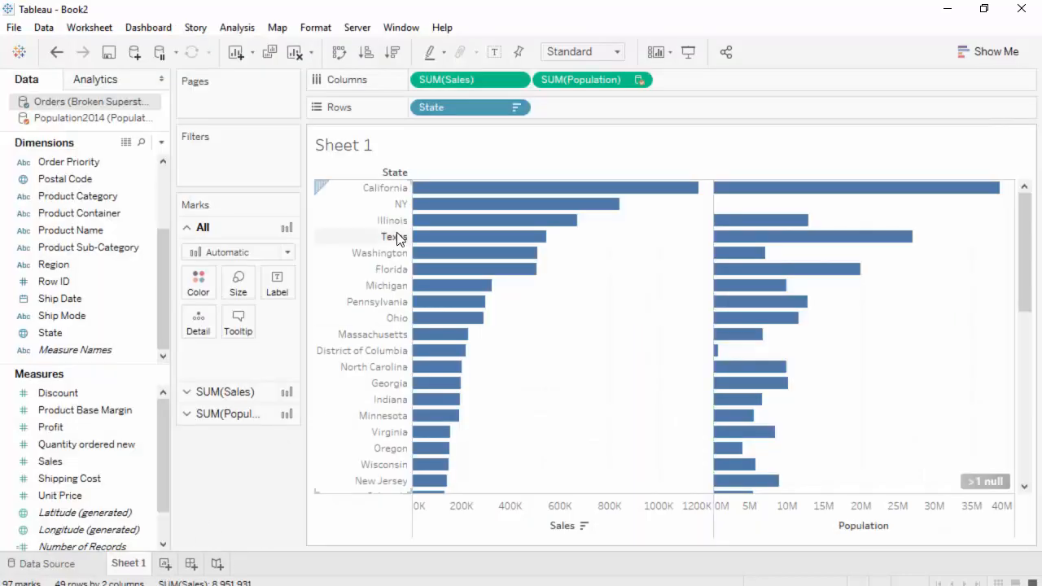
{"action": "left_click", "coordinate": [405, 206]}
{"action": "right_click", "coordinate": [404, 206]}
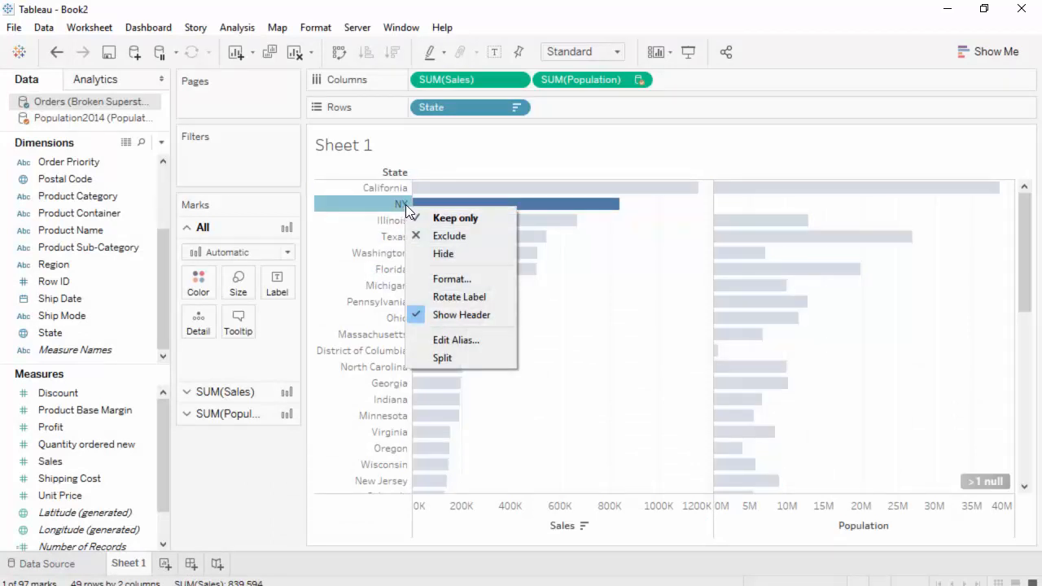
{"action": "left_click", "coordinate": [484, 340]}
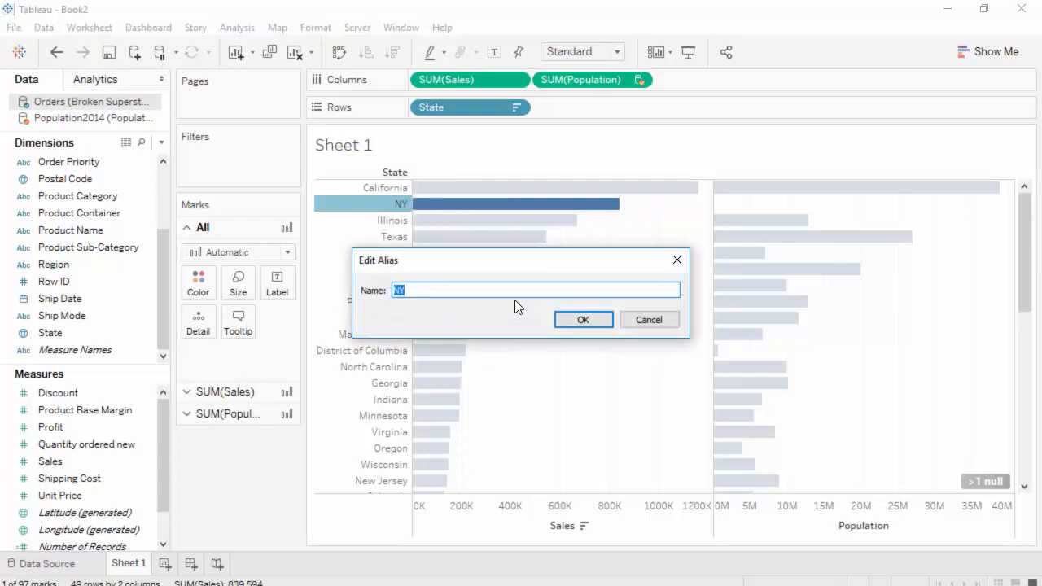
{"action": "type", "text": "New York"}
{"action": "left_click", "coordinate": [589, 319]}
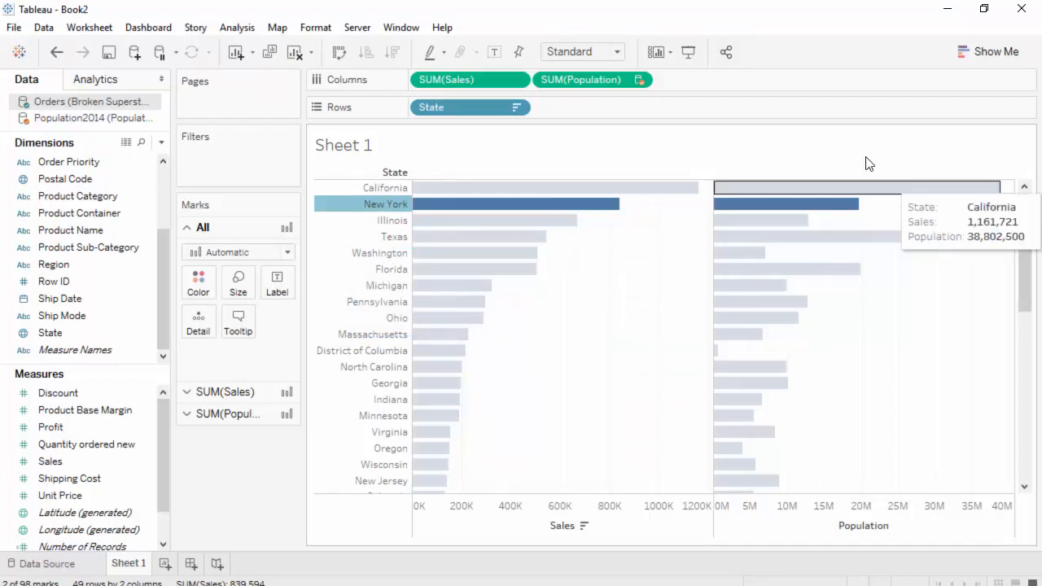
{"action": "left_click", "coordinate": [696, 531]}
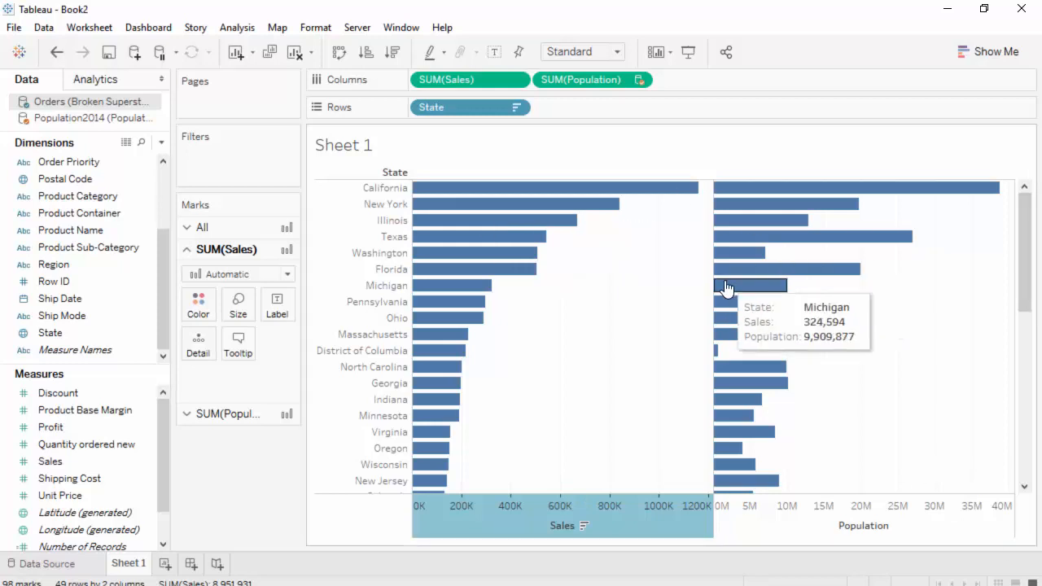
{"action": "right_click", "coordinate": [391, 207]}
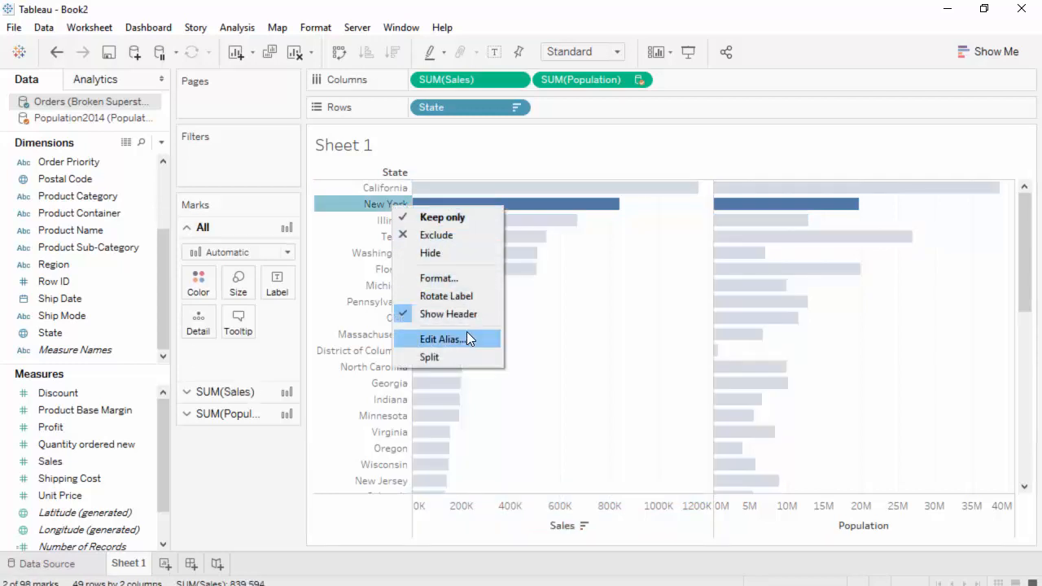
{"action": "left_click", "coordinate": [495, 154]}
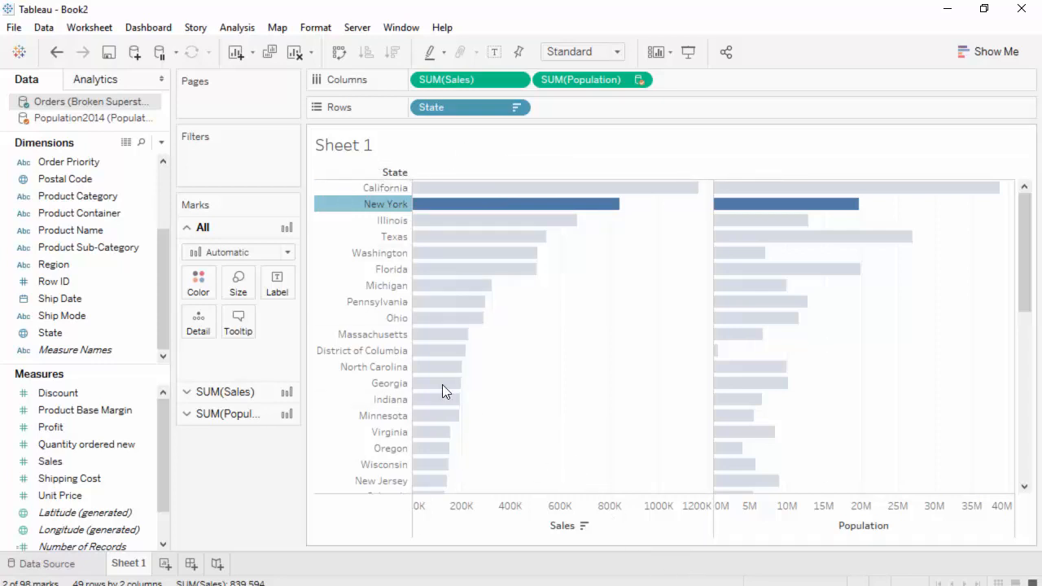
{"action": "left_click", "coordinate": [590, 167]}
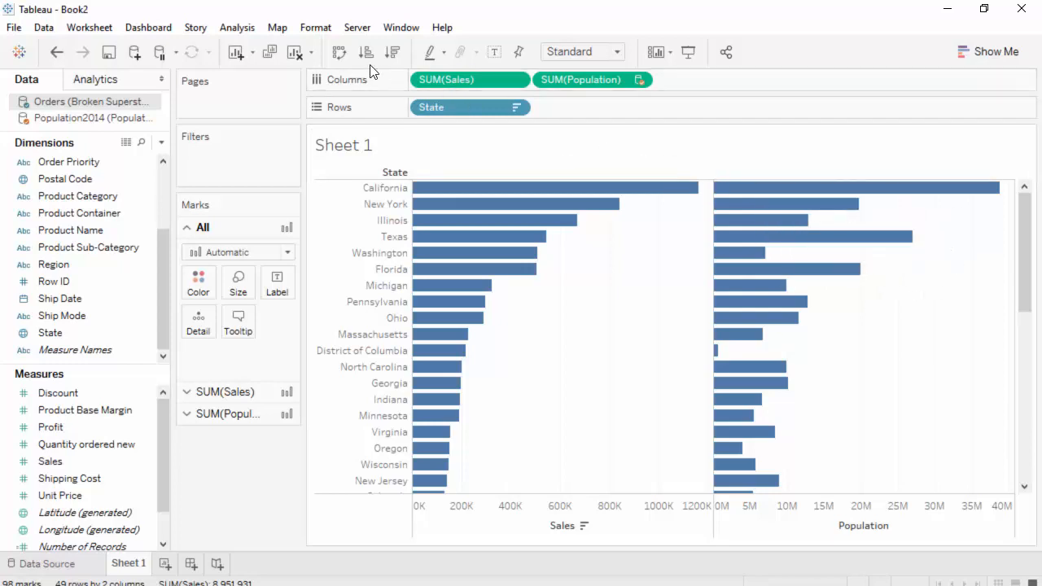
Step: Show mark labels on the Sales and Population bars
{"action": "left_click", "coordinate": [493, 52]}
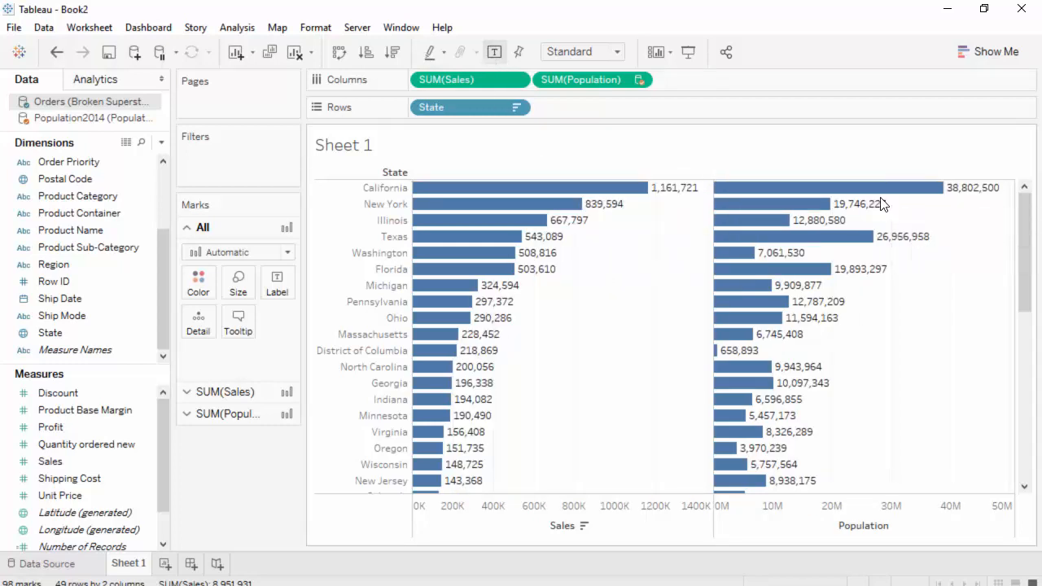
{"action": "mouse_move", "coordinate": [884, 203]}
{"action": "mouse_move", "coordinate": [753, 225]}
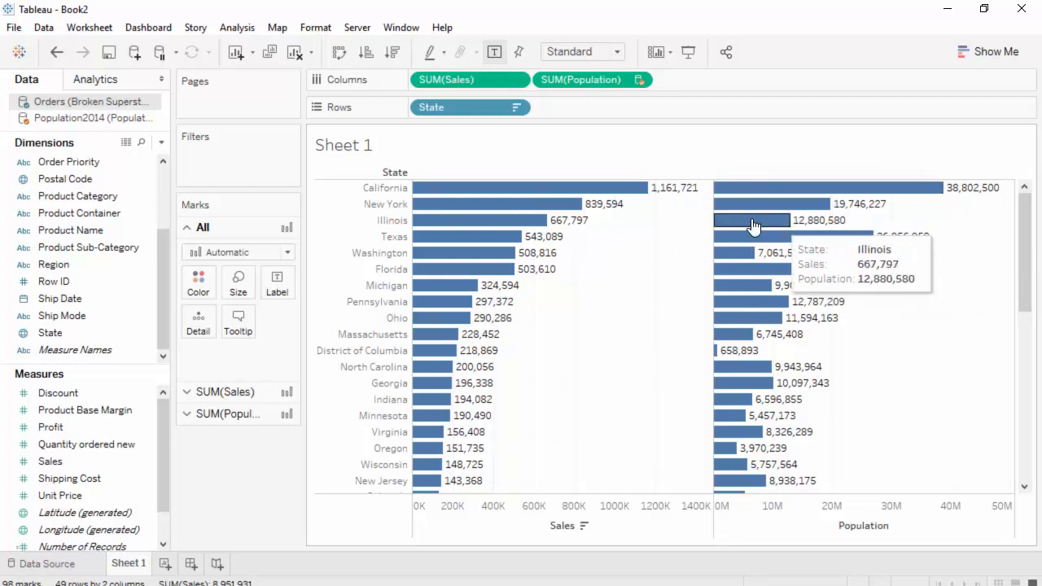
Step: Open the format settings for the SUM(Sales) field and review its axis and pane options
{"action": "right_click", "coordinate": [674, 188]}
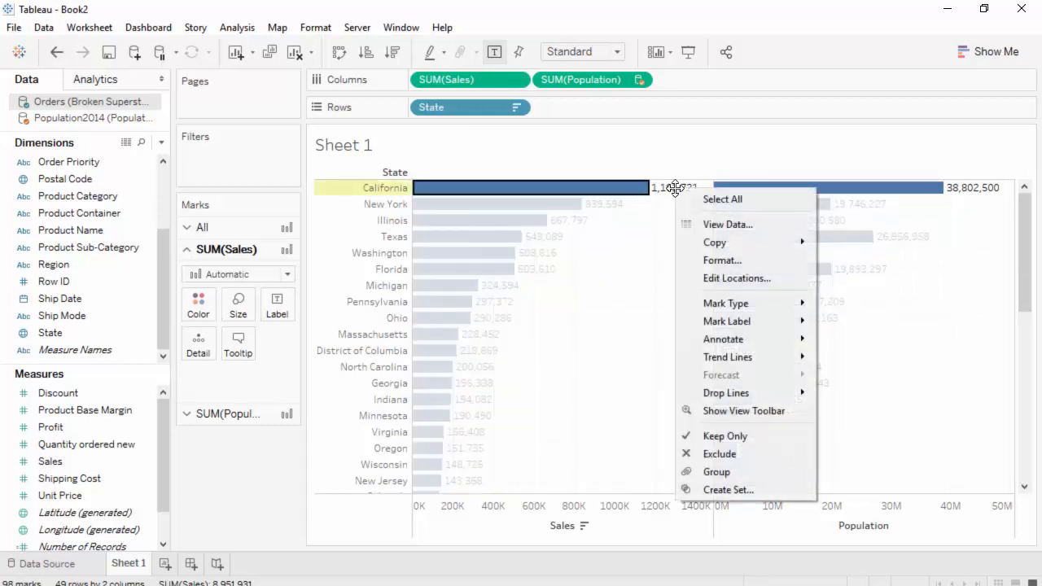
{"action": "left_click", "coordinate": [747, 261]}
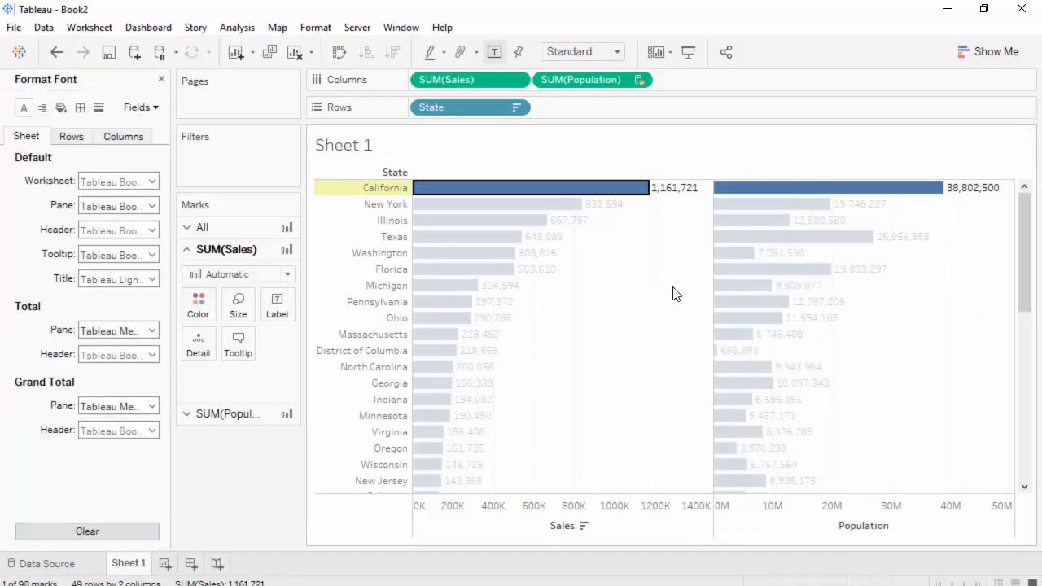
{"action": "left_click", "coordinate": [651, 327]}
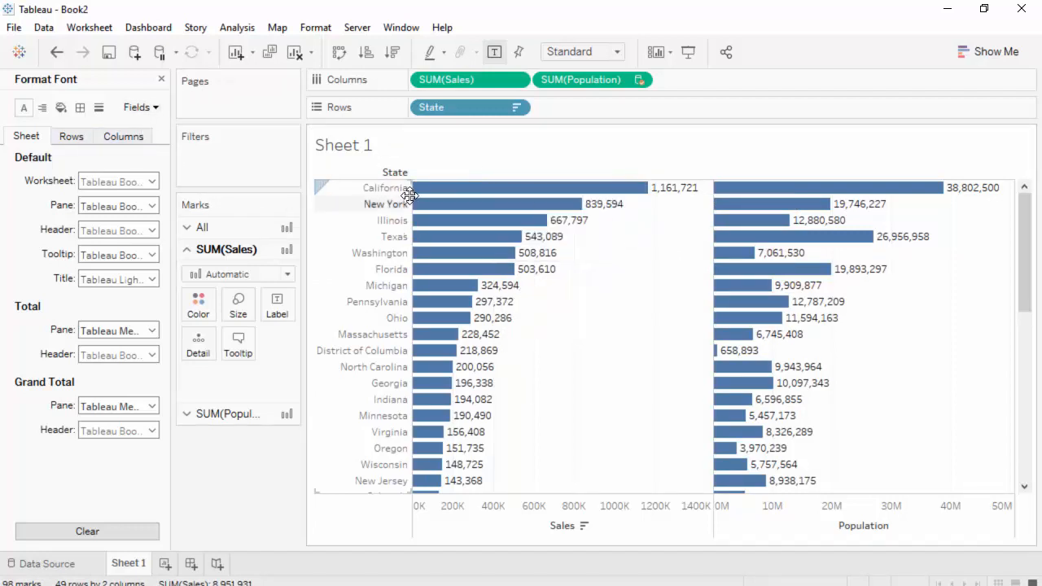
{"action": "left_click", "coordinate": [155, 108]}
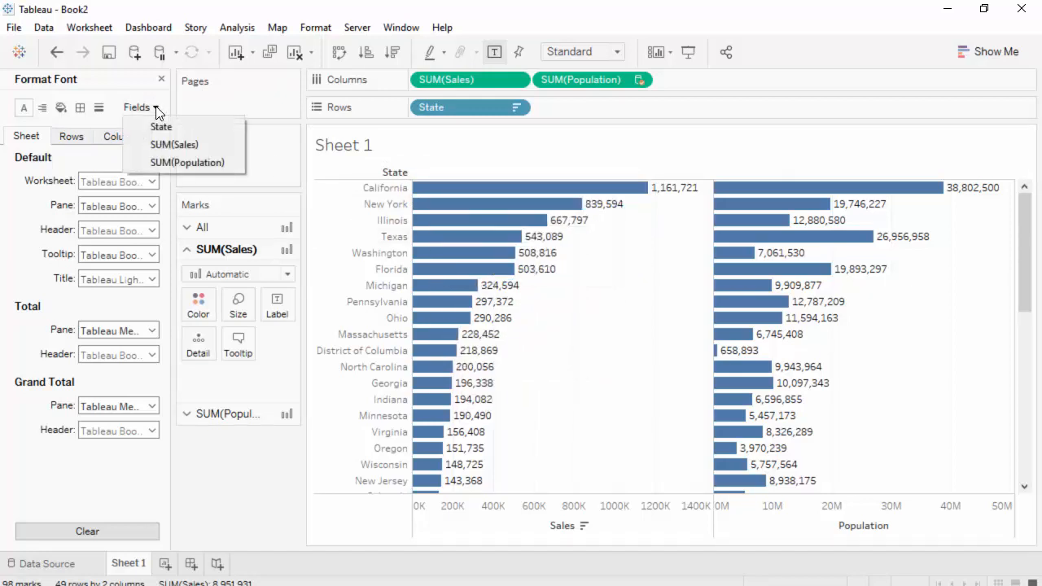
{"action": "left_click", "coordinate": [190, 145]}
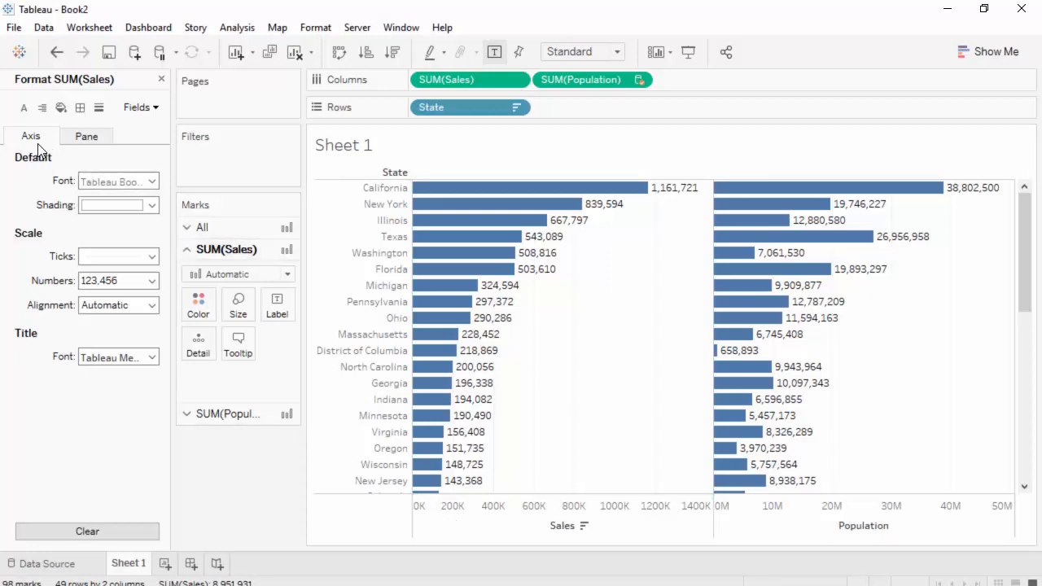
{"action": "left_click", "coordinate": [86, 135]}
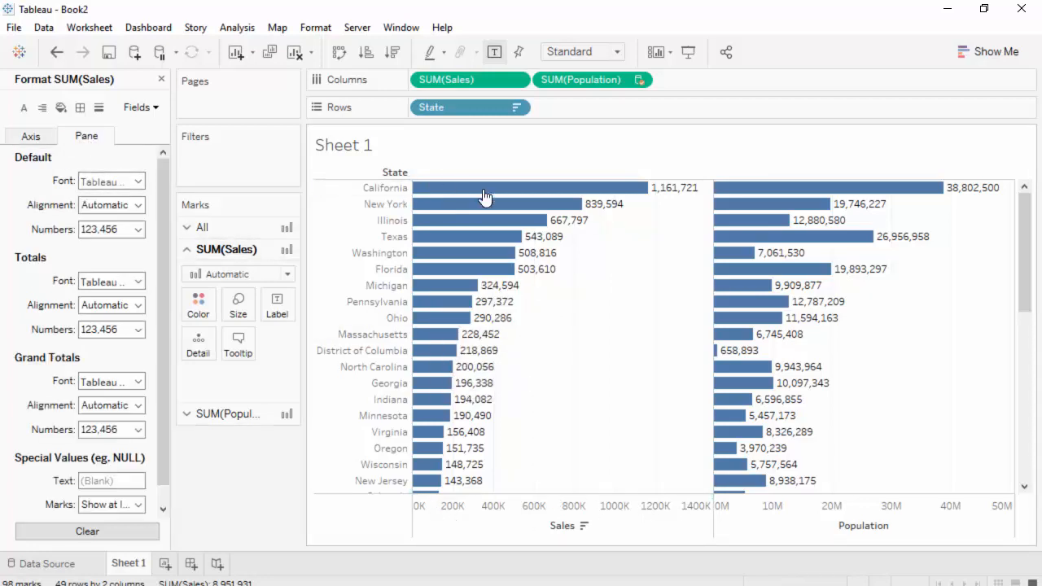
{"action": "left_click", "coordinate": [32, 138]}
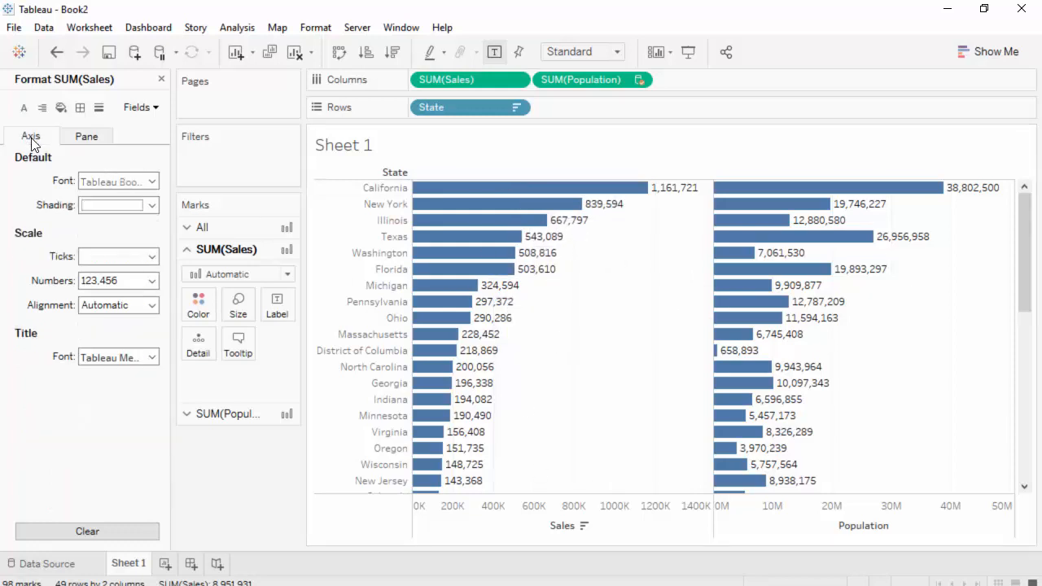
{"action": "left_click", "coordinate": [85, 137]}
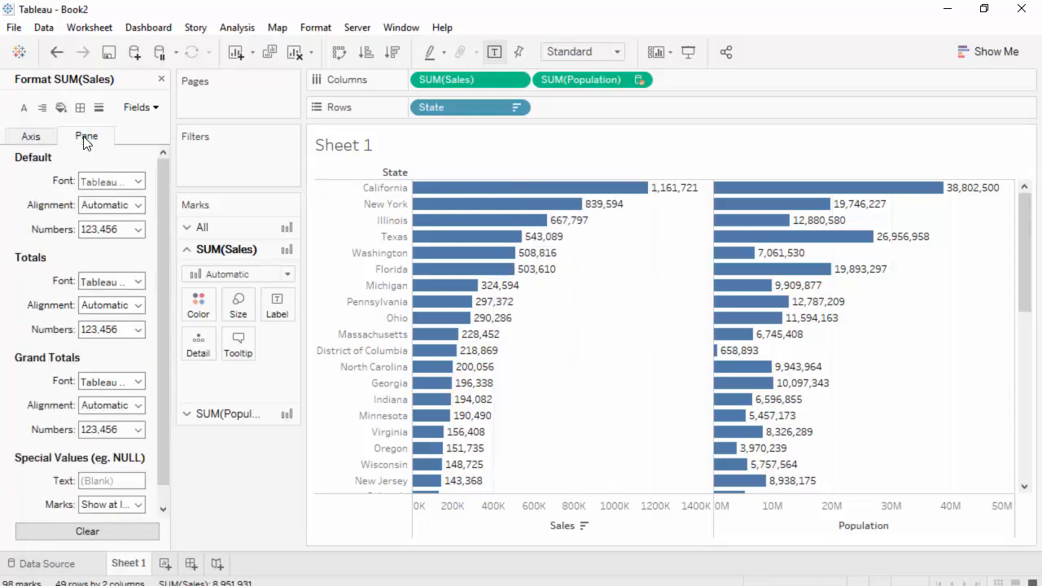
Step: Format the Sales bar labels as Currency (Custom) with 2 decimal places and units in Millions (M)
{"action": "left_click", "coordinate": [139, 229]}
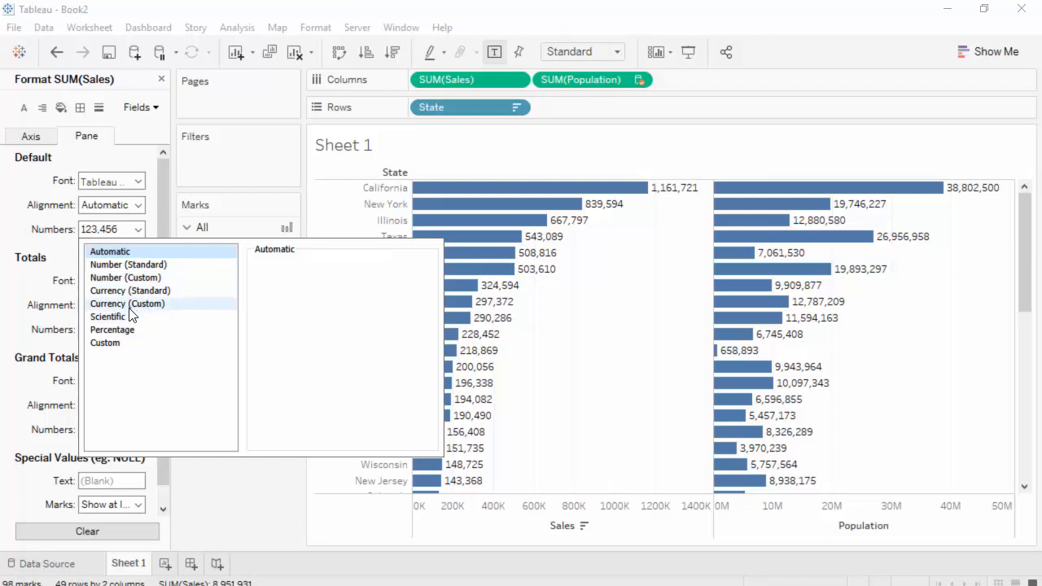
{"action": "left_click", "coordinate": [112, 294]}
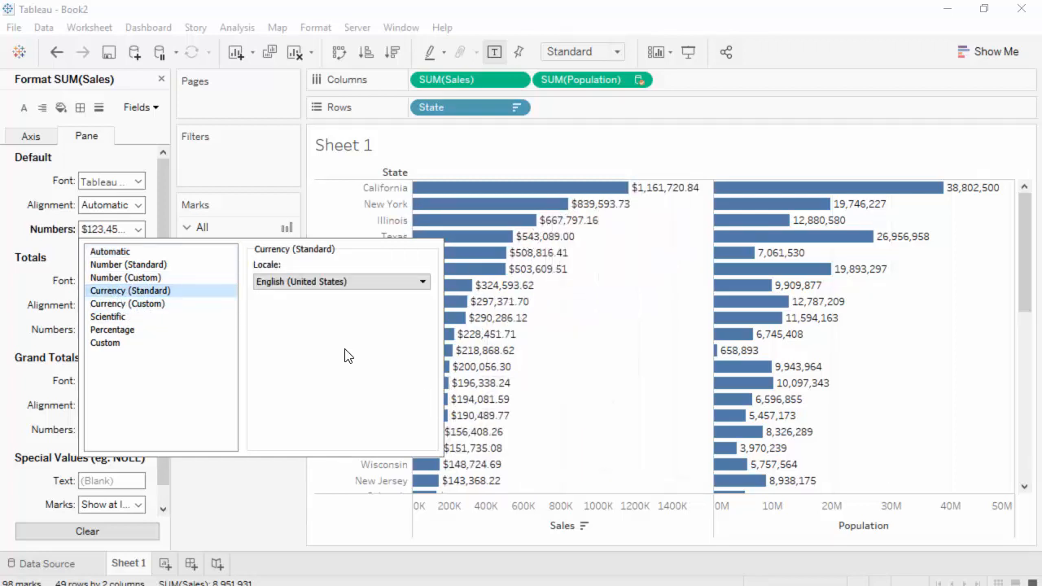
{"action": "left_click", "coordinate": [137, 306]}
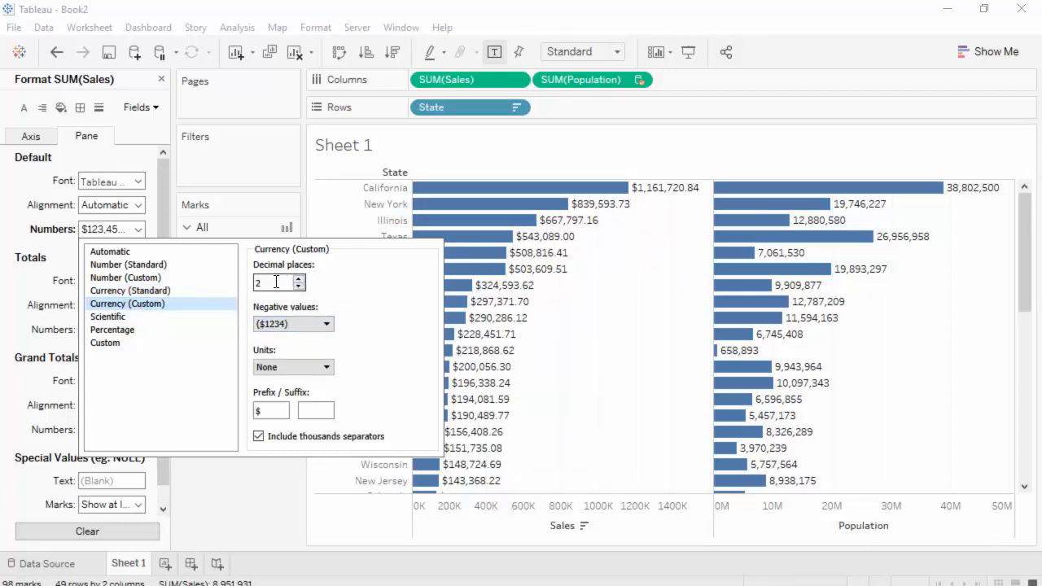
{"action": "left_click", "coordinate": [329, 371]}
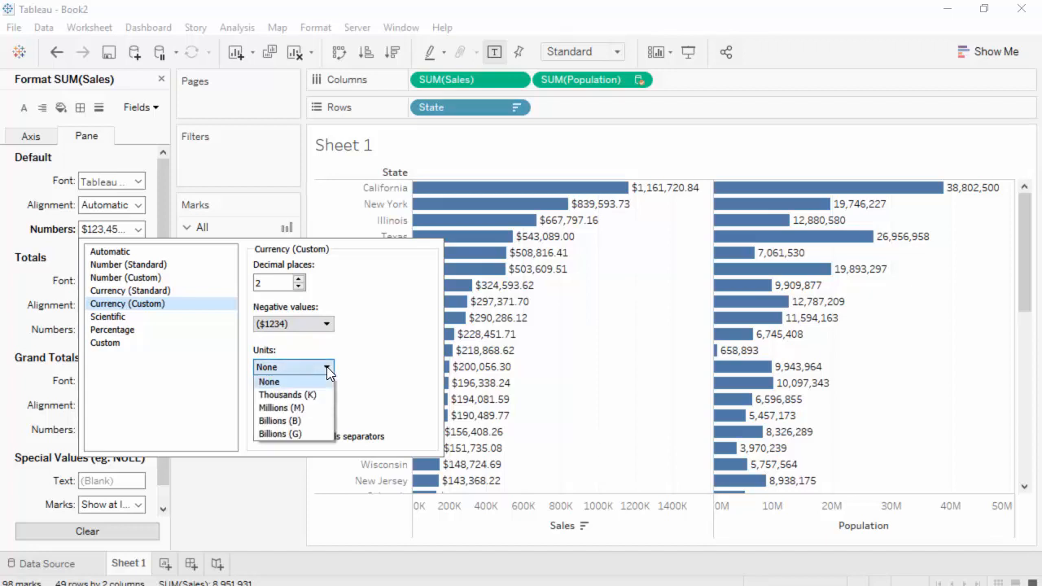
{"action": "left_click", "coordinate": [315, 407]}
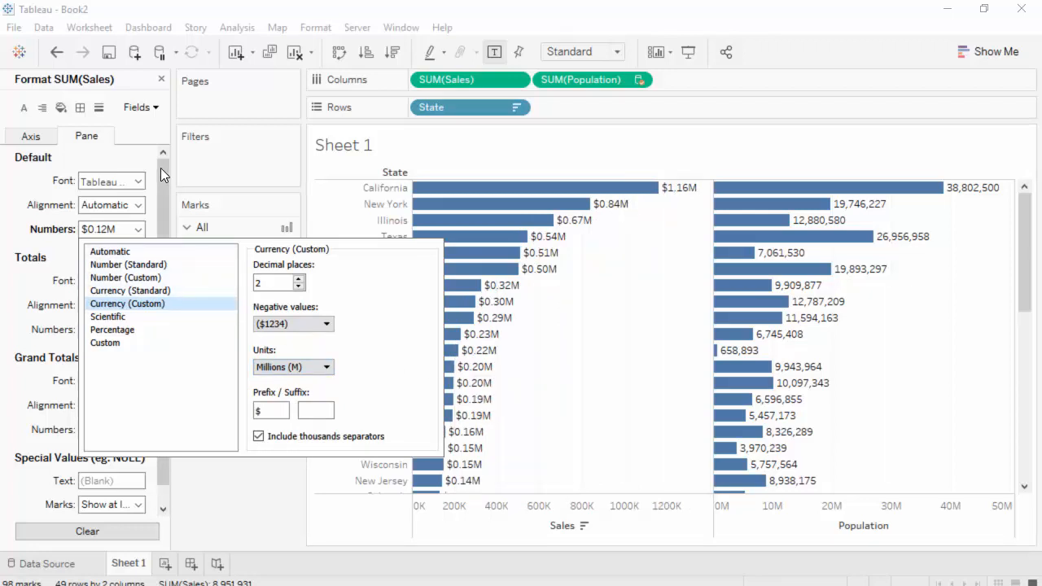
{"action": "left_click", "coordinate": [102, 166]}
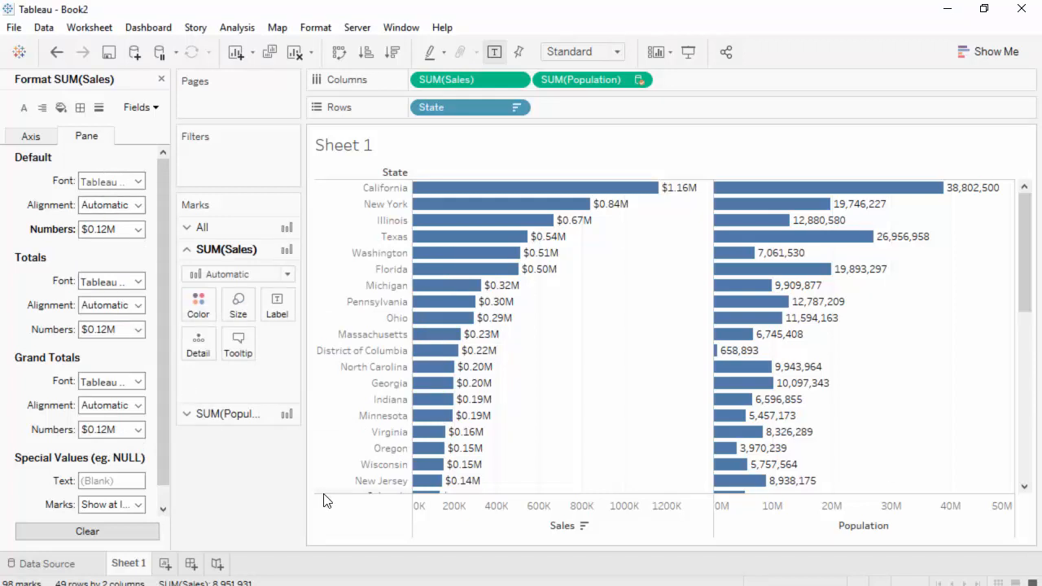
Step: Format the Sales axis numbers as Currency (Custom) with 2 decimal places and units in Millions (M)
{"action": "left_click", "coordinate": [27, 138]}
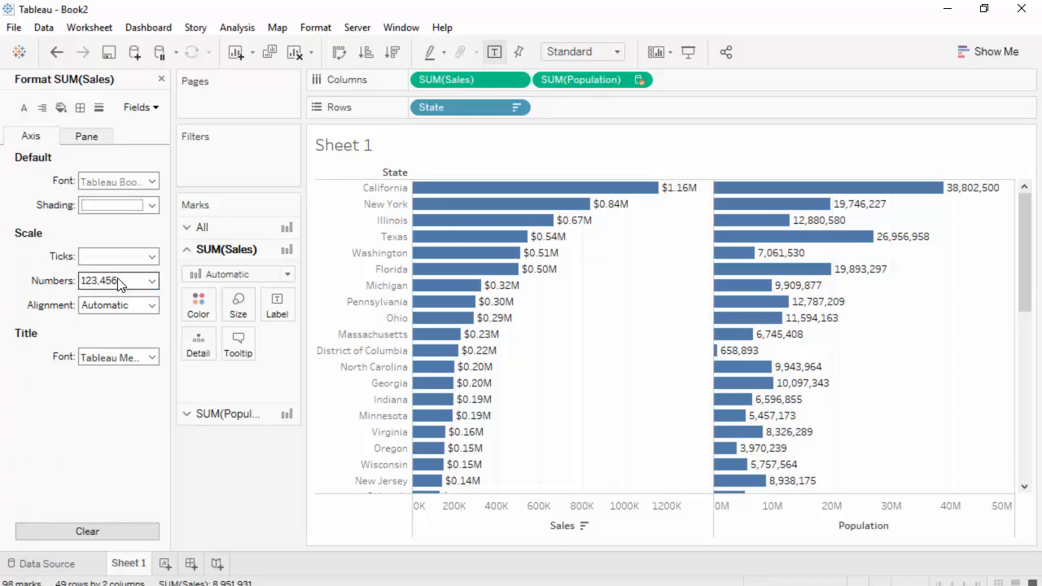
{"action": "left_click", "coordinate": [153, 281]}
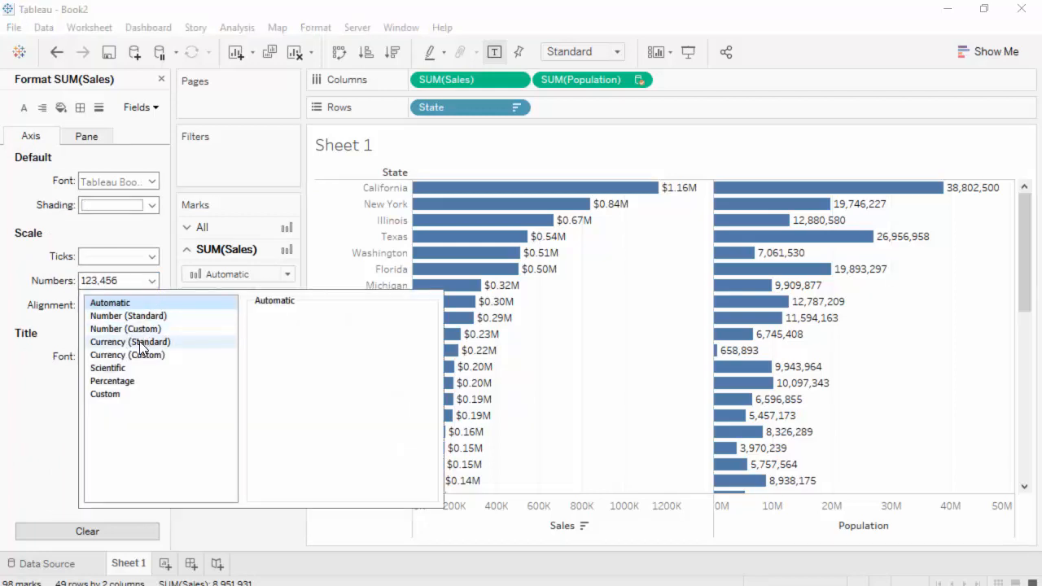
{"action": "left_click", "coordinate": [118, 356]}
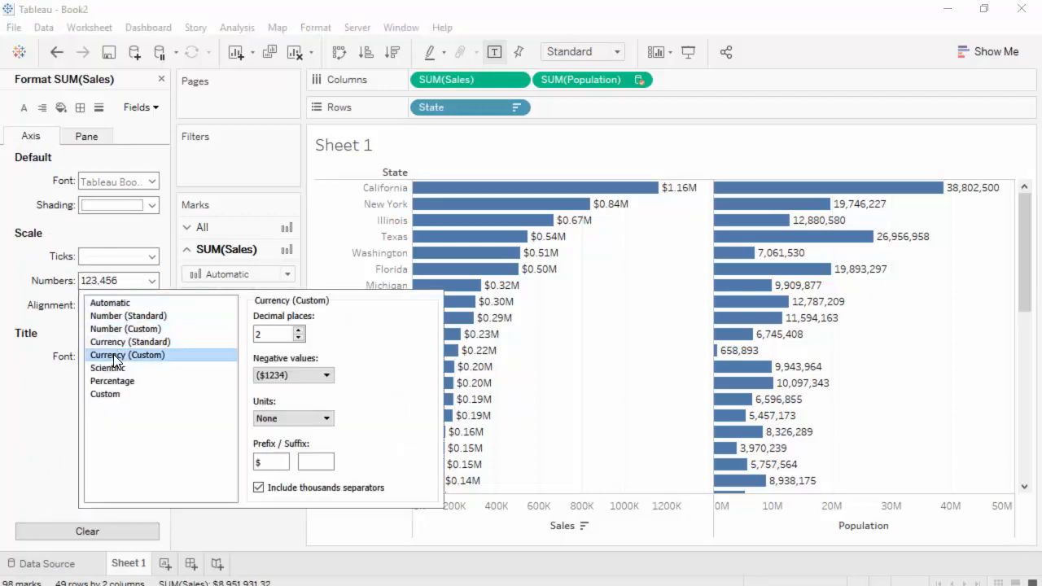
{"action": "left_click", "coordinate": [329, 419]}
{"action": "left_click", "coordinate": [322, 457]}
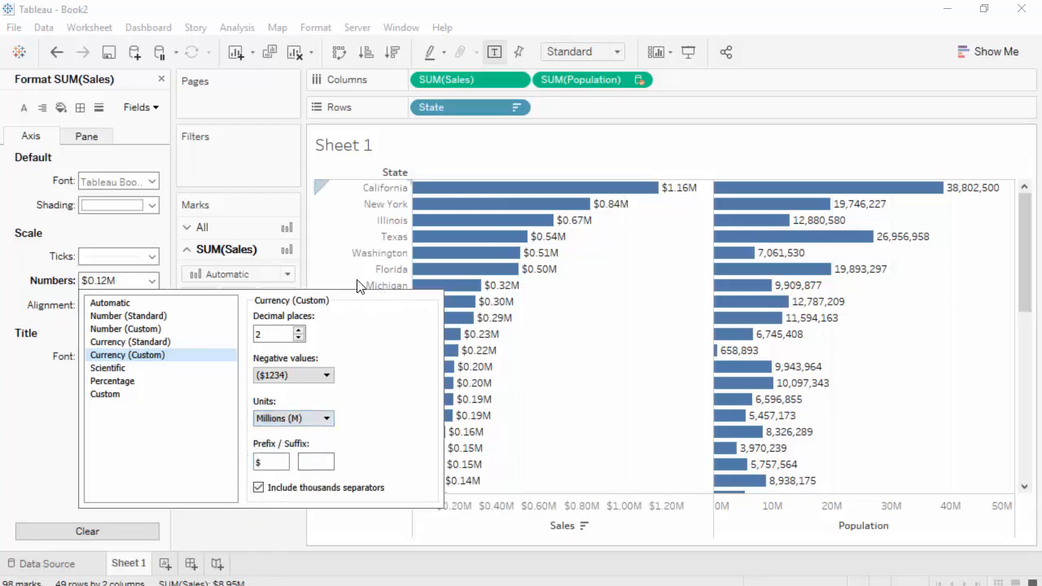
{"action": "left_click", "coordinate": [47, 418]}
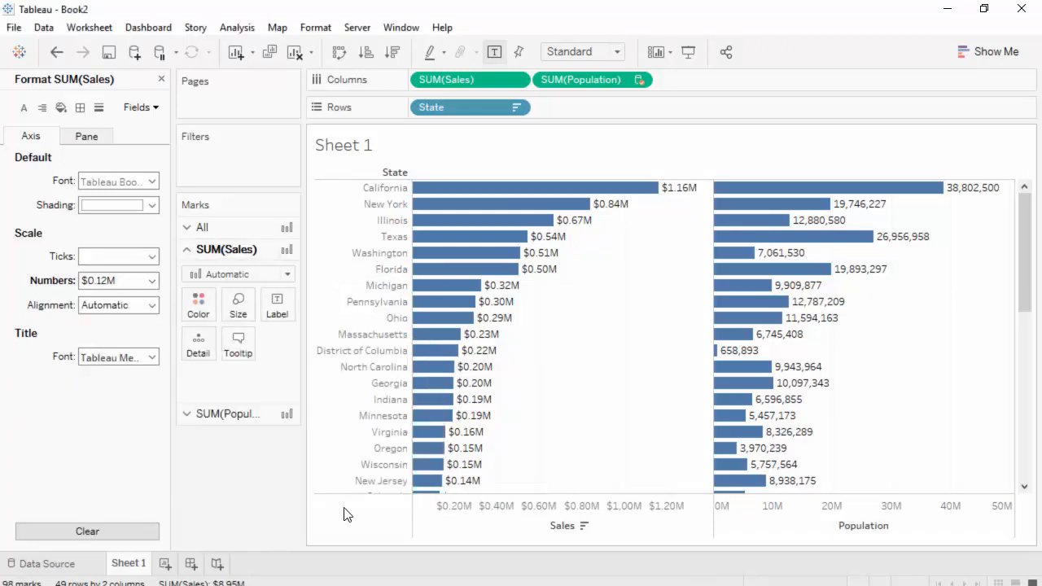
Step: Format the SUM(Population) bar labels as Number (Custom) with 2 decimal places and units in Millions (M)
{"action": "left_click", "coordinate": [154, 107]}
{"action": "left_click", "coordinate": [180, 157]}
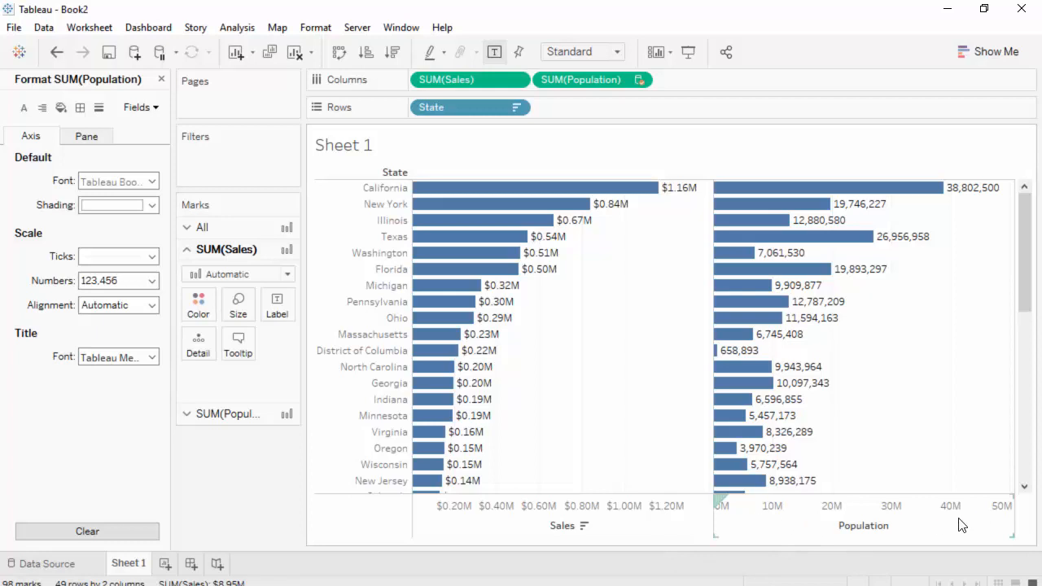
{"action": "left_click", "coordinate": [87, 139]}
{"action": "left_click", "coordinate": [138, 228]}
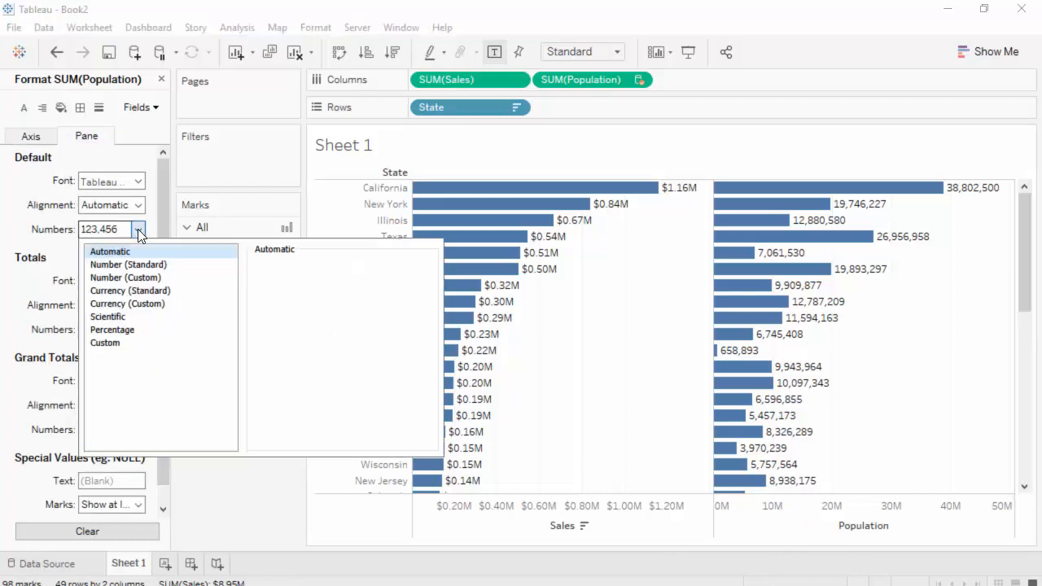
{"action": "left_click", "coordinate": [128, 279]}
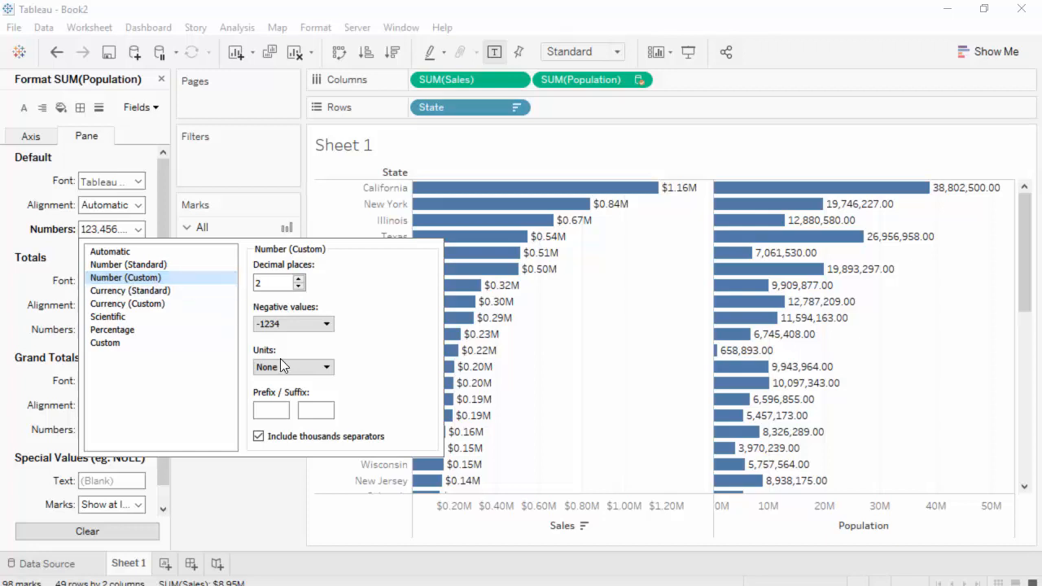
{"action": "left_click", "coordinate": [325, 368]}
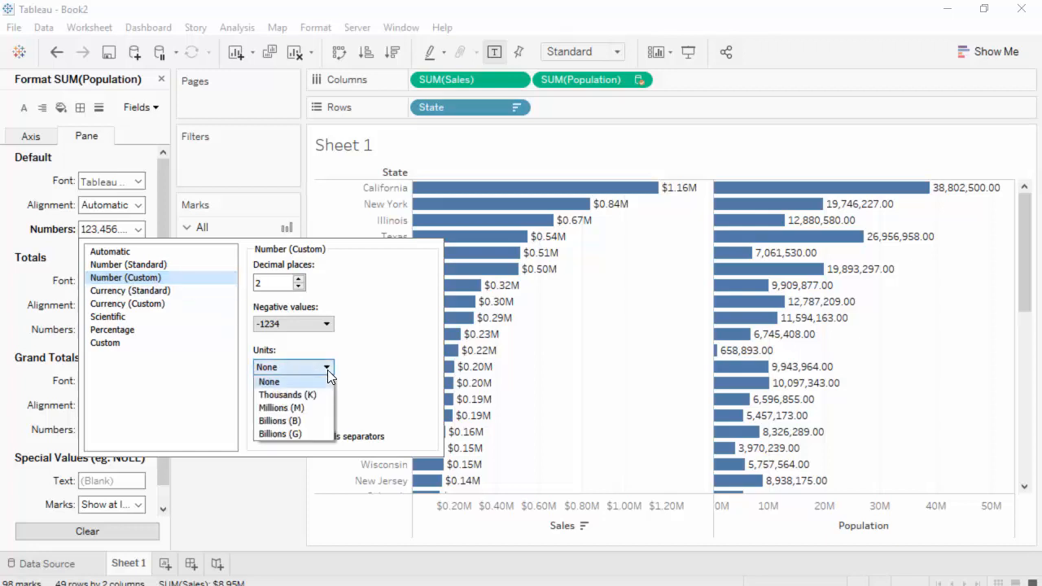
{"action": "left_click", "coordinate": [310, 409]}
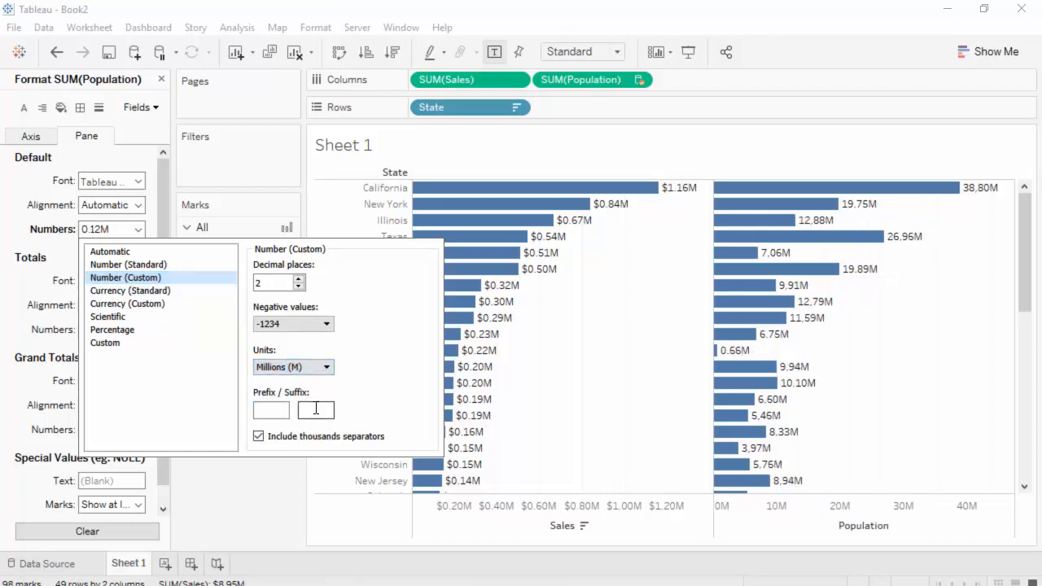